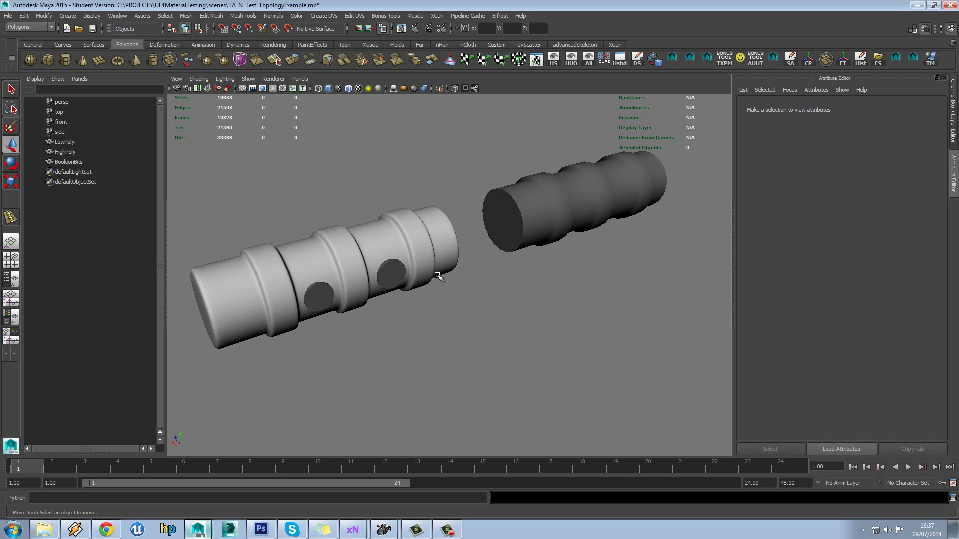
Step: Examine the HighPoly cylinder and the BooleonBits discs that intersect it
left_click_drag(480, 262, 538, 277, "alt")
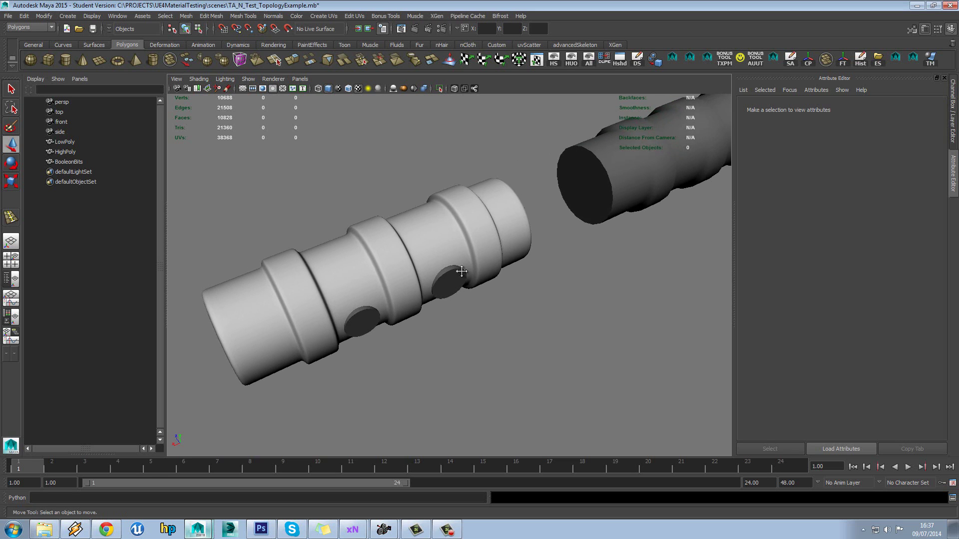
middle_click_drag(462, 271, 521, 263, "alt")
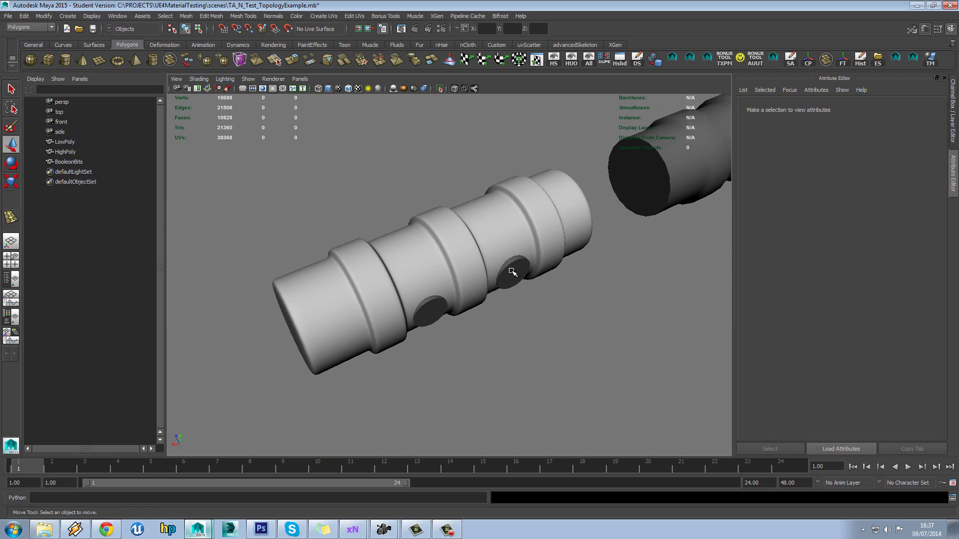
left_click_drag(512, 272, 516, 273, "alt")
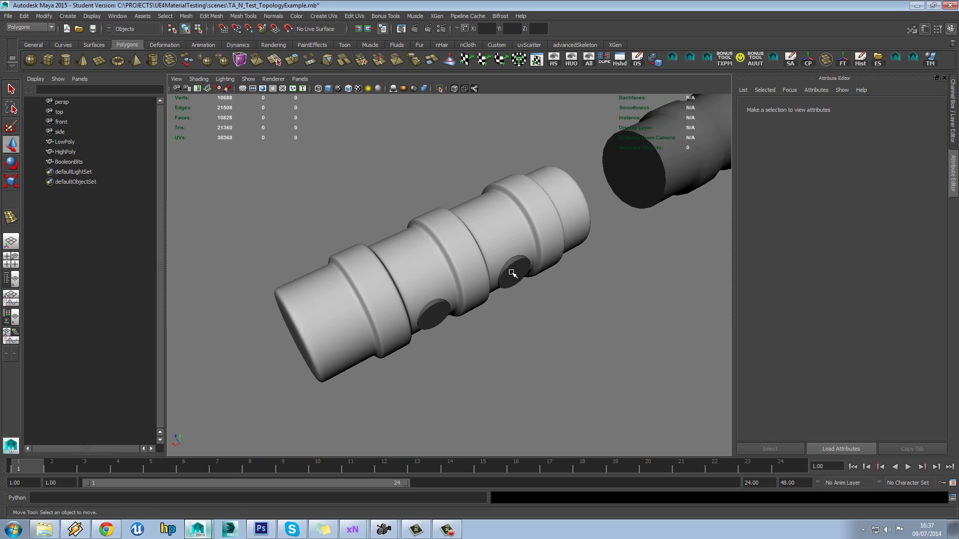
left_click(510, 274)
left_click(487, 233)
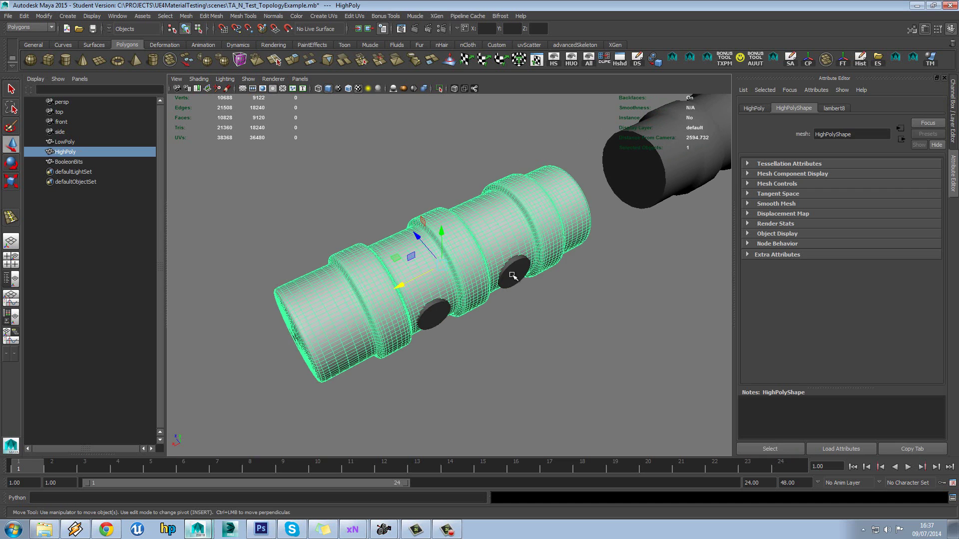
left_click(514, 276)
left_click(494, 220)
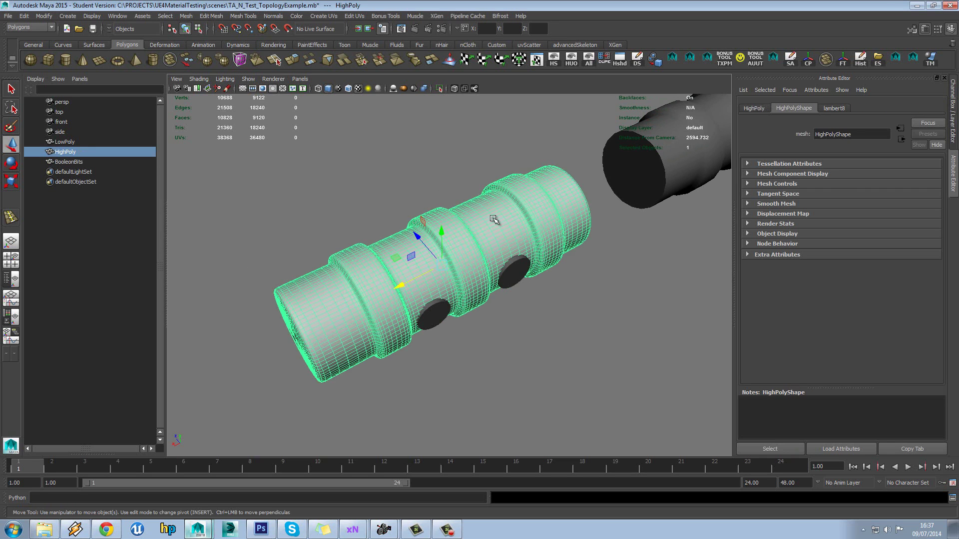
left_click(512, 280)
left_click_drag(514, 281, 549, 299, "alt")
left_click_drag(462, 274, 509, 299)
mouse_move(630, 298)
left_mouse_down("alt")
mouse_move(686, 311)
mouse_move(631, 308)
left_mouse_up("alt")
scroll(656, 305, "up", 5)
key("ctrl+z")
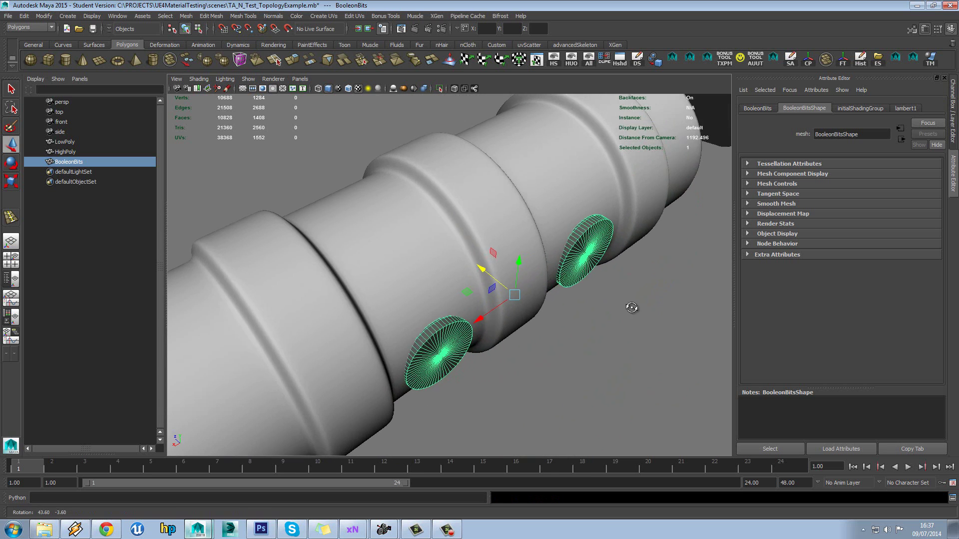
left_click(631, 307)
right_click_drag(583, 293, 589, 274, "alt")
left_click_drag(588, 274, 515, 283, "alt")
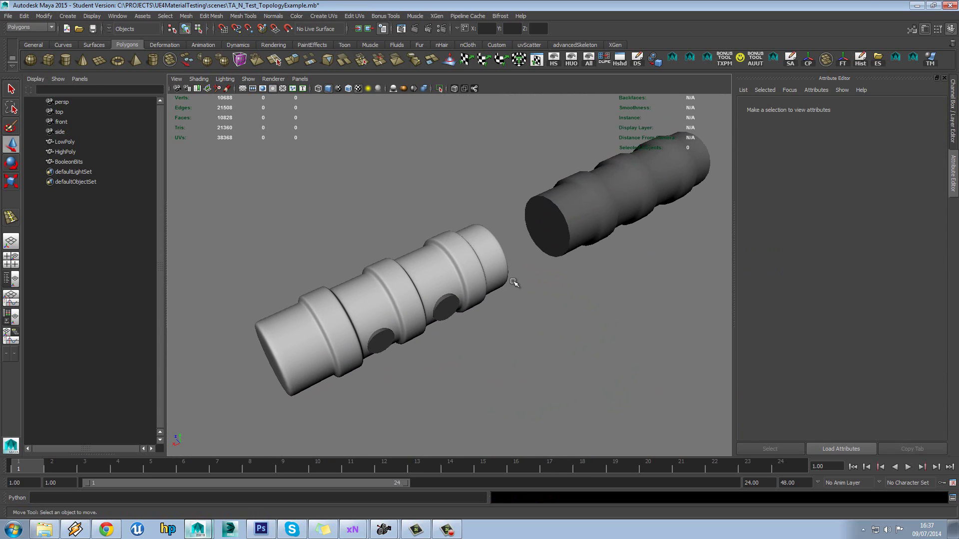
Step: Compare the wireframes of the HighPoly cylinder and the neighbouring LowPoly cylinder
left_click(439, 290)
right_click_drag(440, 290, 457, 257, "alt")
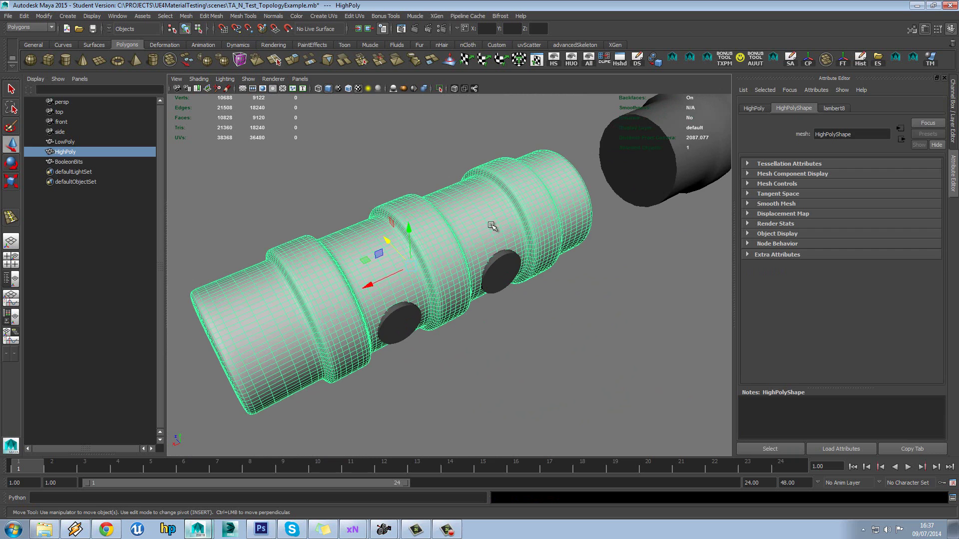
left_click(599, 282)
scroll(612, 244, "down", 4)
middle_click_drag(613, 245, 471, 254, "alt")
left_click(490, 254)
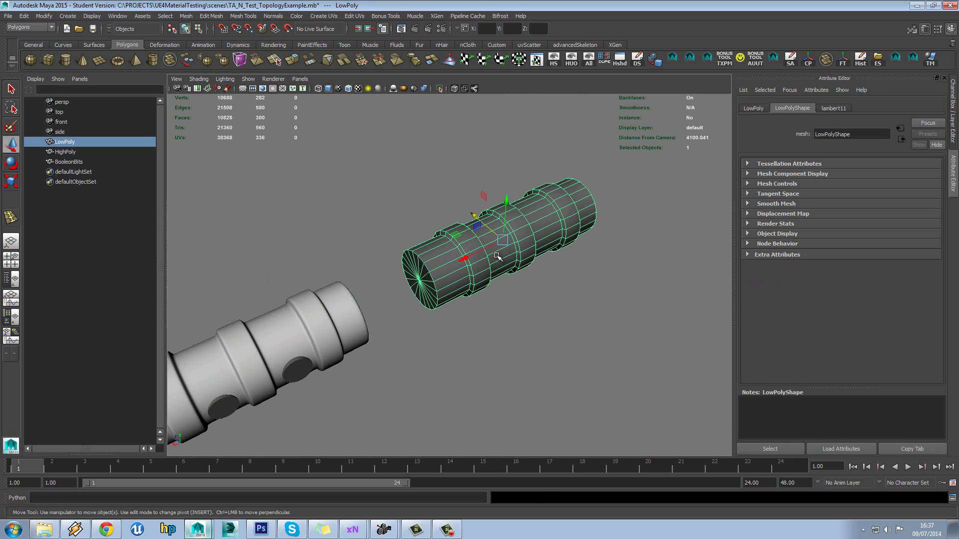
middle_click_drag(477, 308, 577, 255, "alt")
scroll(446, 282, "up", 3)
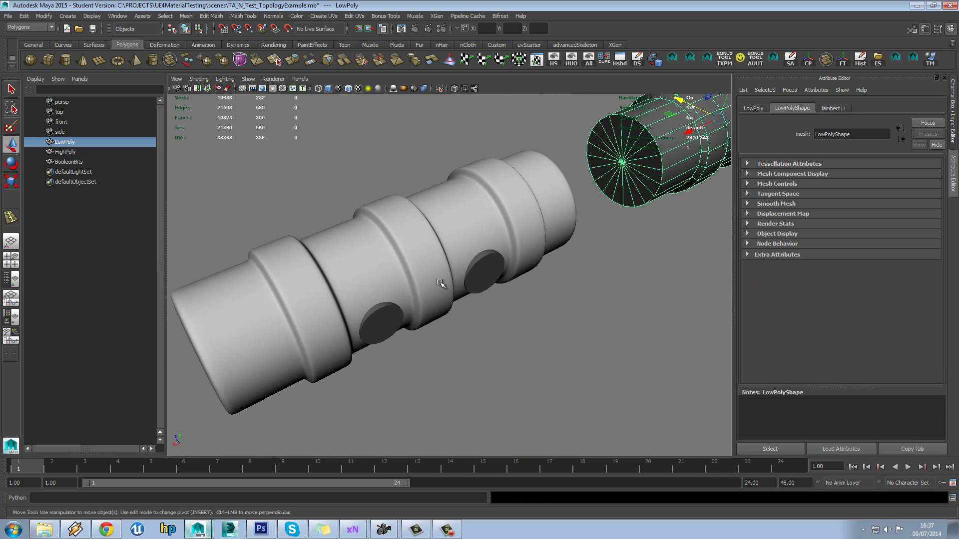
left_click_drag(416, 273, 422, 280, "alt")
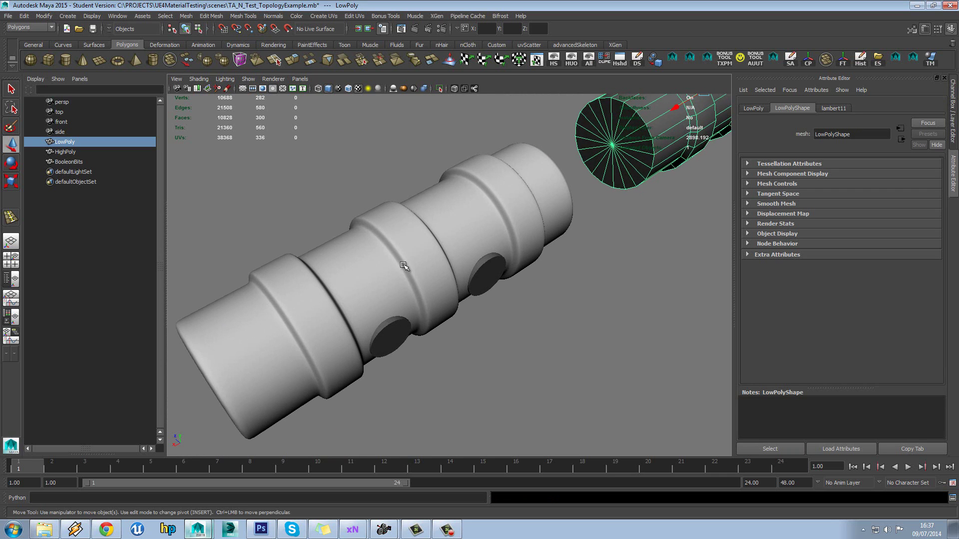
Step: Open the Boolean Difference options and set the Intersection Classification to Edge
left_click(403, 265)
left_click(495, 329)
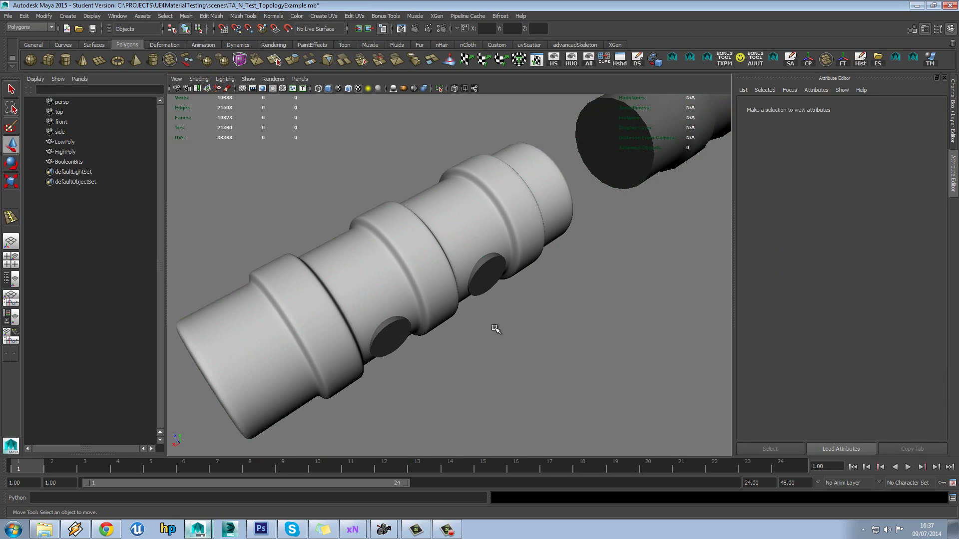
left_click(386, 336)
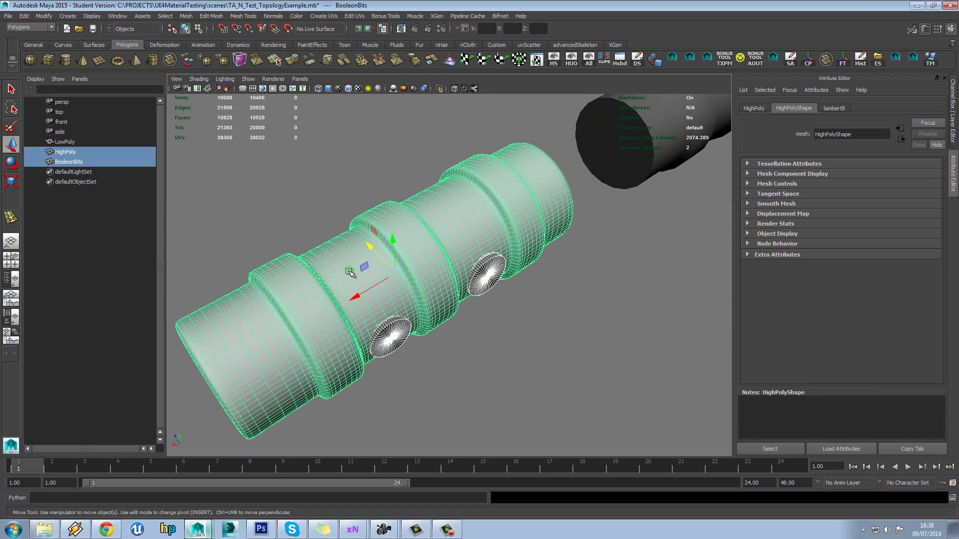
left_click(305, 190)
left_click(186, 16)
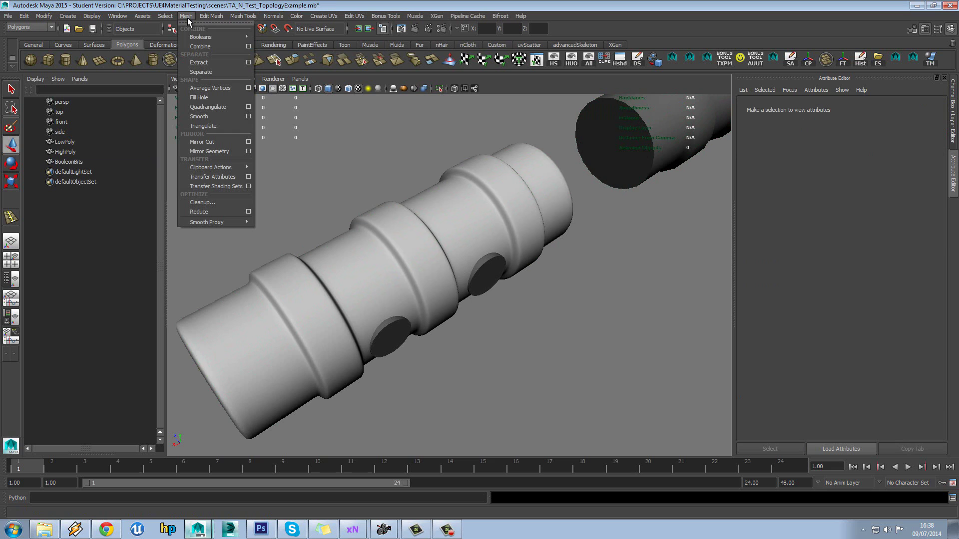
mouse_move(235, 37)
left_click(302, 52)
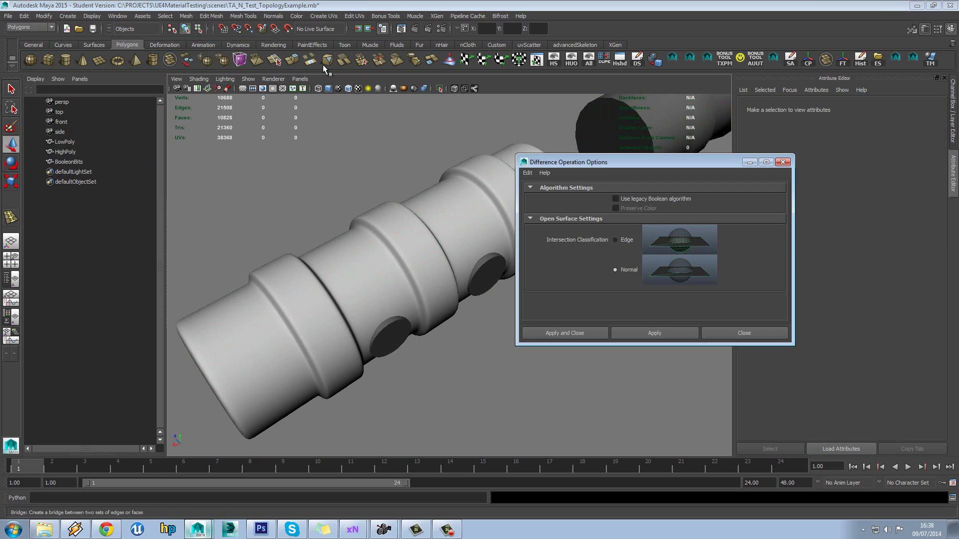
left_click_drag(625, 172, 730, 172)
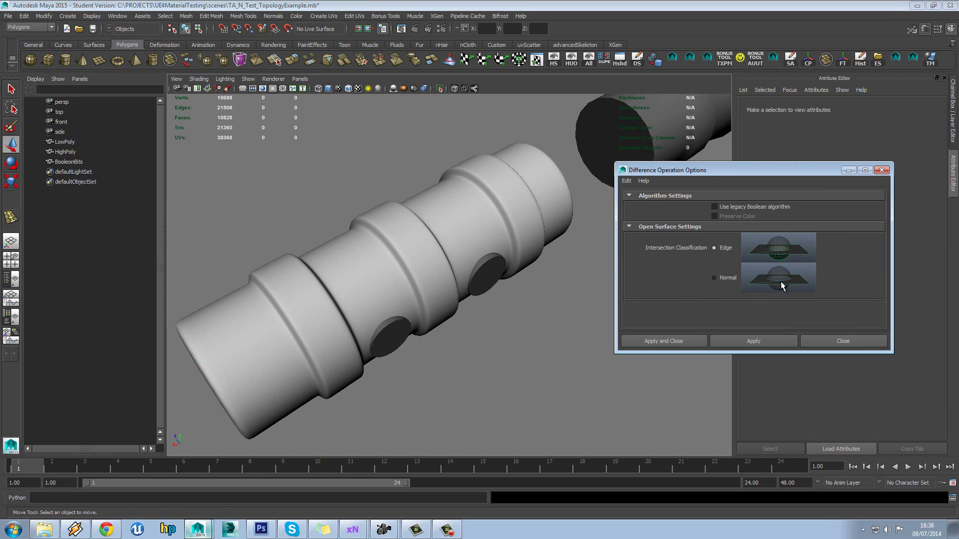
left_click(405, 328)
left_click(369, 296, "shift")
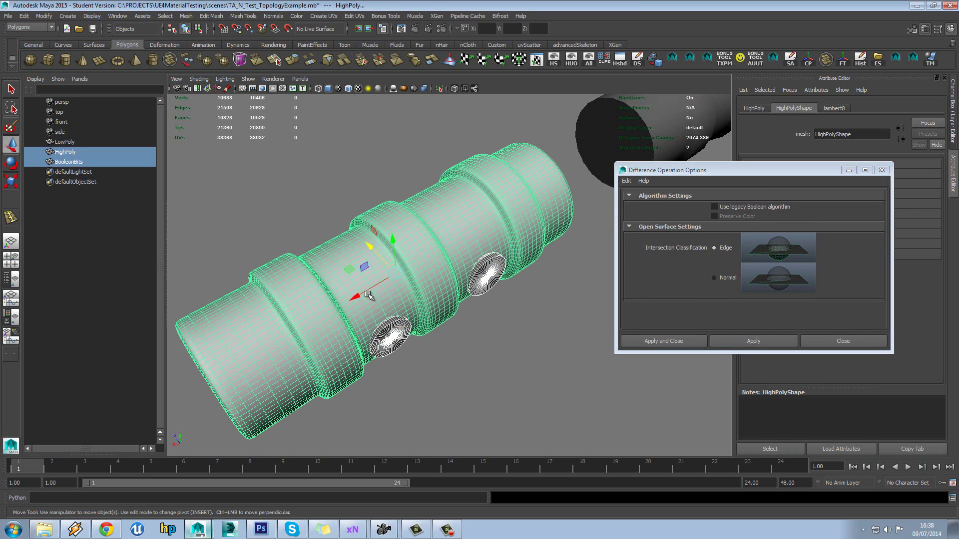
left_click(734, 342)
key("ctrl+z")
left_click(433, 343)
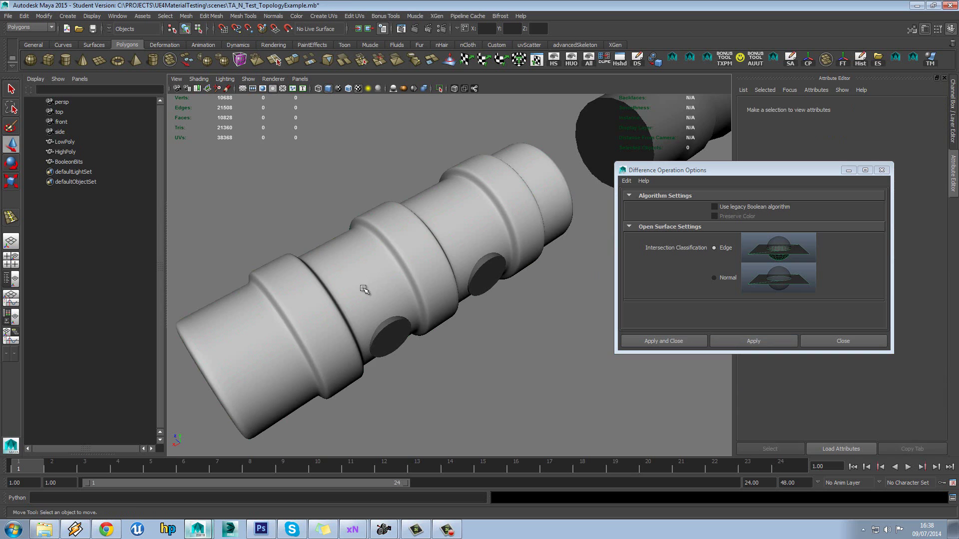
Step: Subtract the BooleonBits discs from the HighPoly cylinder with a Boolean Difference, selecting HighPoly first
left_click(365, 290)
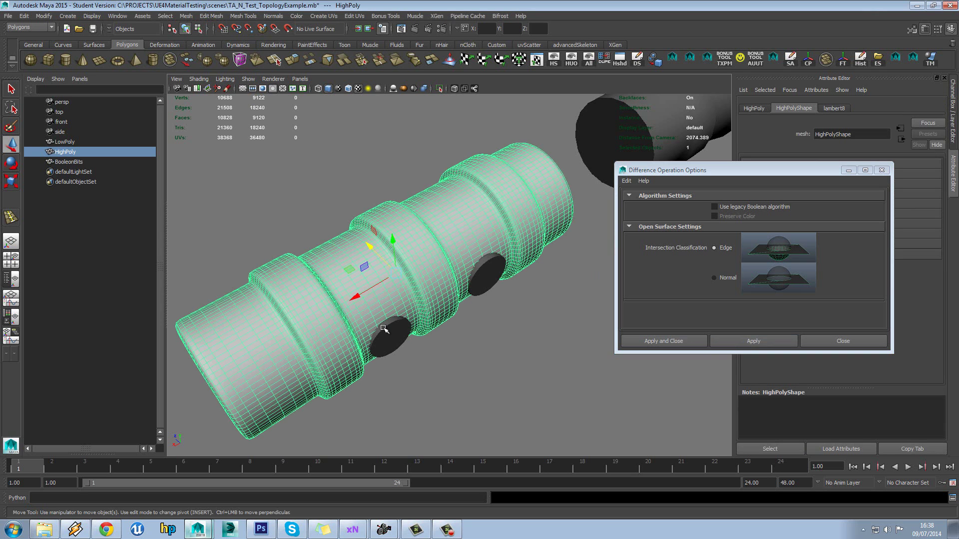
left_click(392, 334, "shift")
left_click(753, 341)
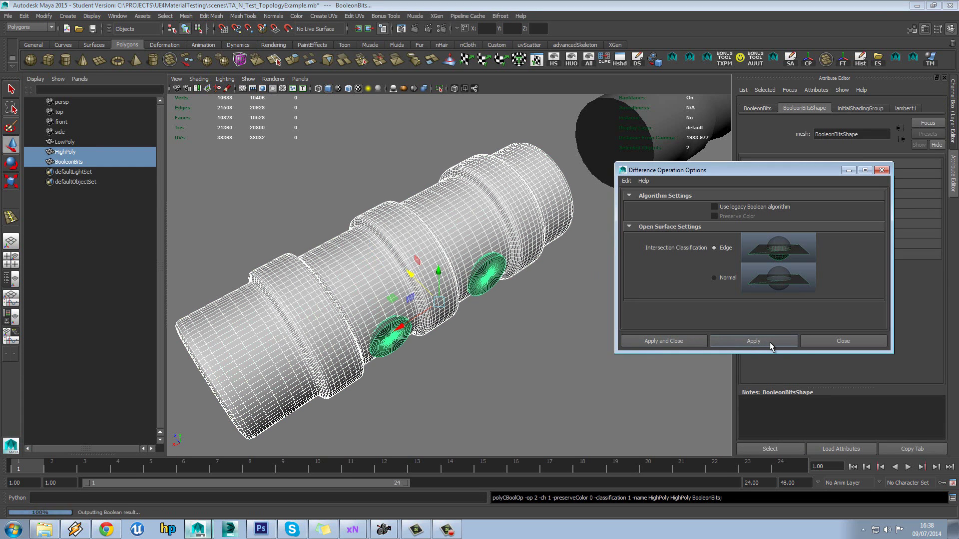
Step: Examine the resulting topology around the edges of the two round recesses in the high-poly cylinder
left_click_drag(615, 350, 456, 277, "alt")
left_click(537, 319)
scroll(534, 316, "up", 5)
left_click(542, 272)
scroll(459, 292, "up", 5)
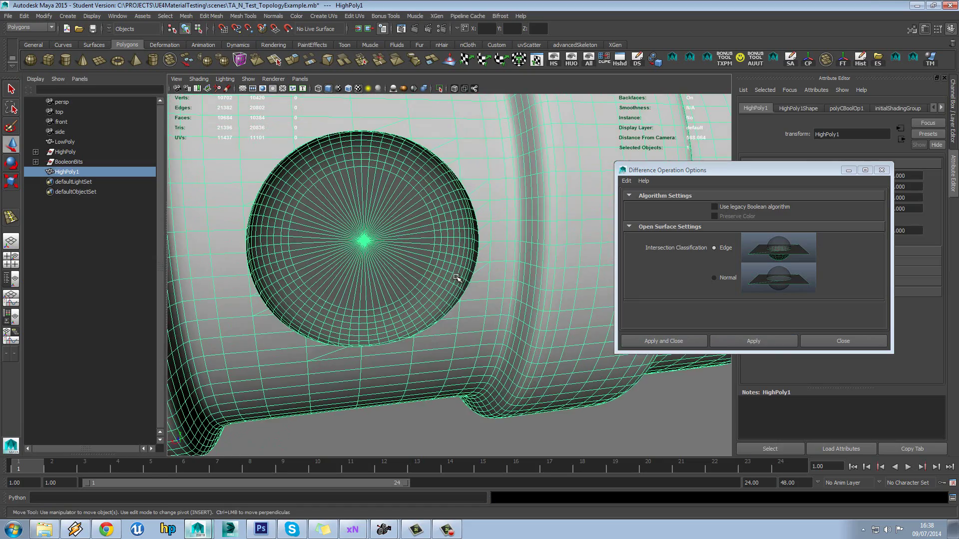
scroll(456, 254, "up", 5)
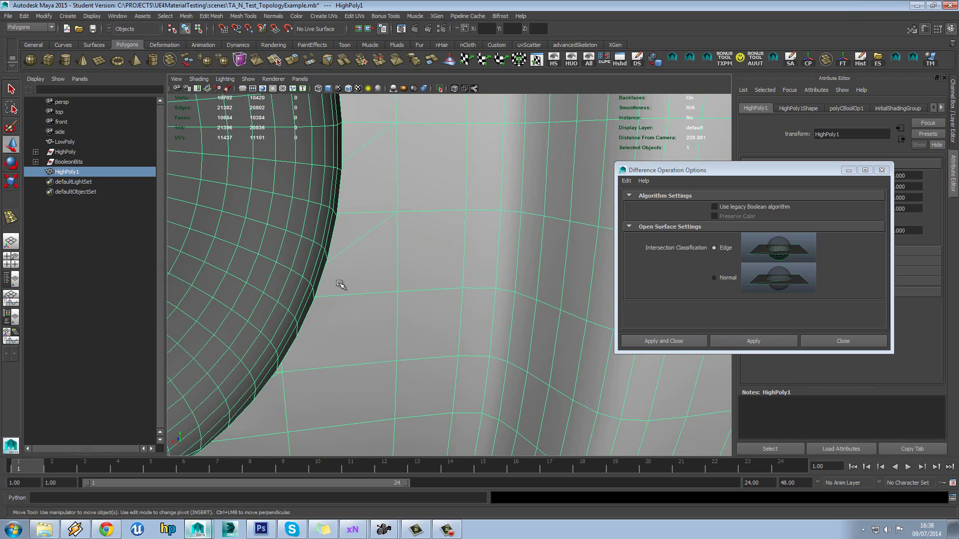
mouse_move(338, 265)
left_mouse_down("alt")
mouse_move(364, 263)
mouse_move(356, 264)
left_mouse_up("alt")
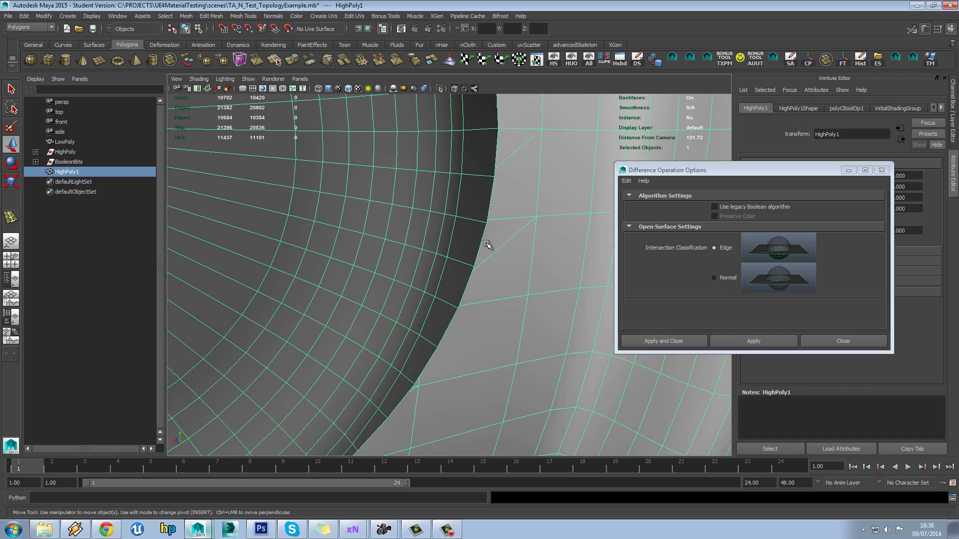
scroll(492, 226, "down", 6)
left_click_drag(381, 235, 446, 336, "alt")
scroll(417, 248, "down", 5)
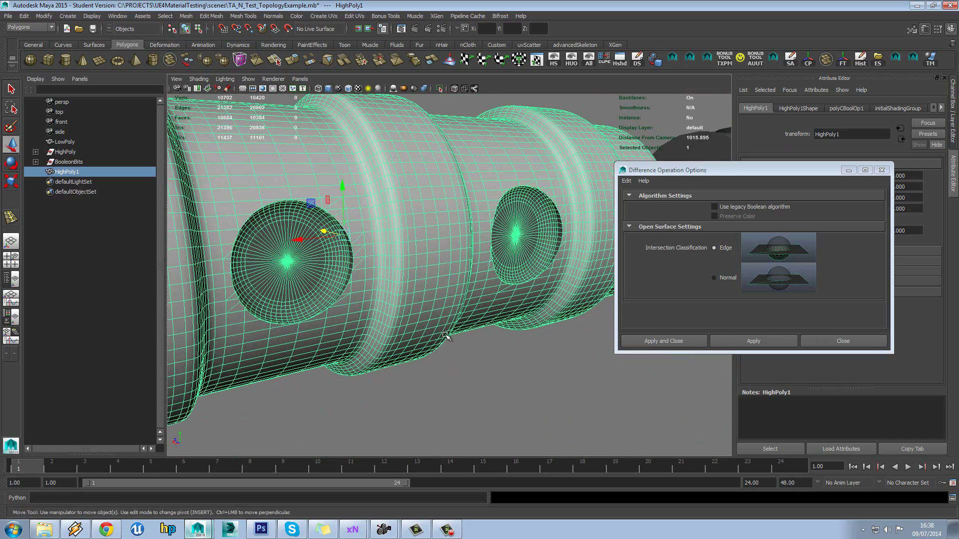
Step: Cut a closed freeform outline across the HighPoly1 surface above the first recess, spanning the middle raised ring's edge, with the Multi-Cut tool
left_click(481, 383)
left_click_drag(425, 263, 457, 279, "alt")
left_click(398, 283)
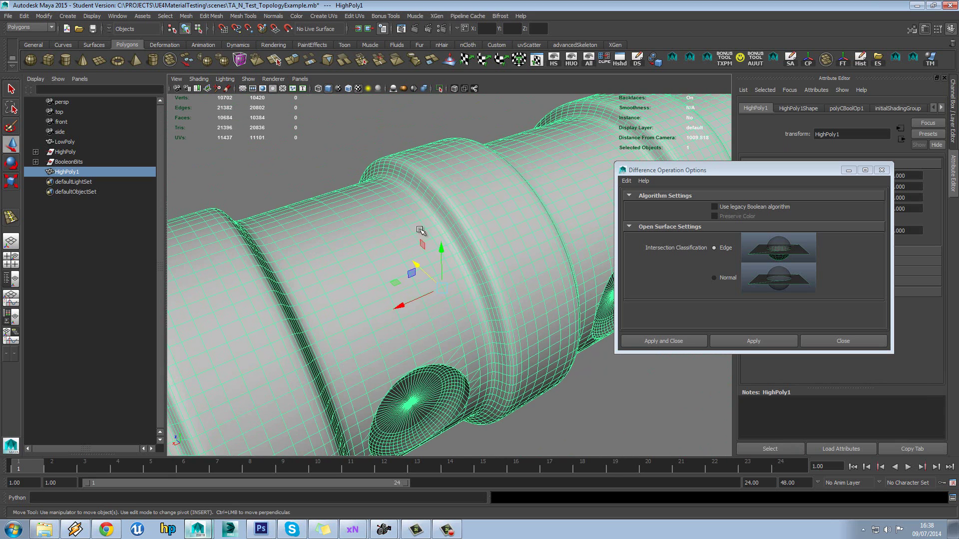
right_click_drag(421, 230, 400, 170)
left_click(425, 186)
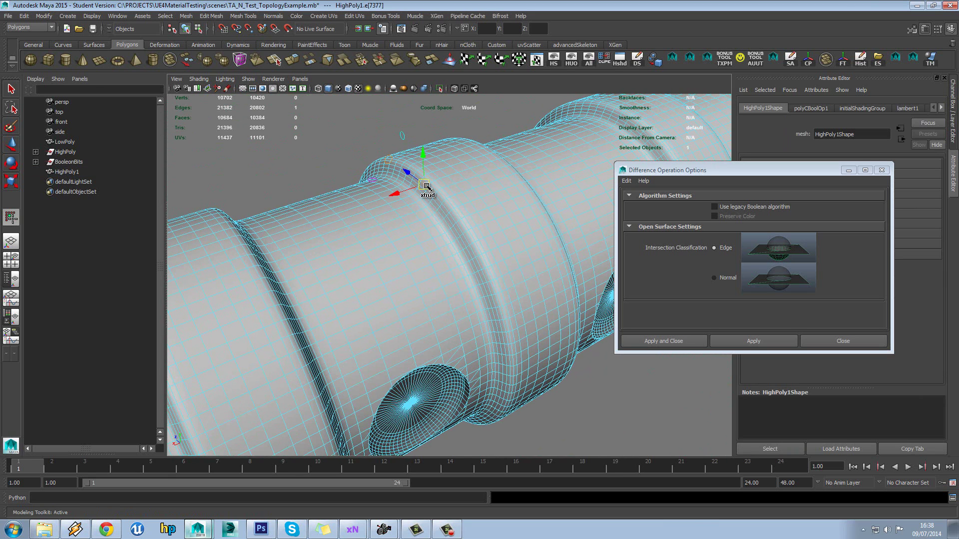
right_click(427, 186, "shift")
left_click(376, 186)
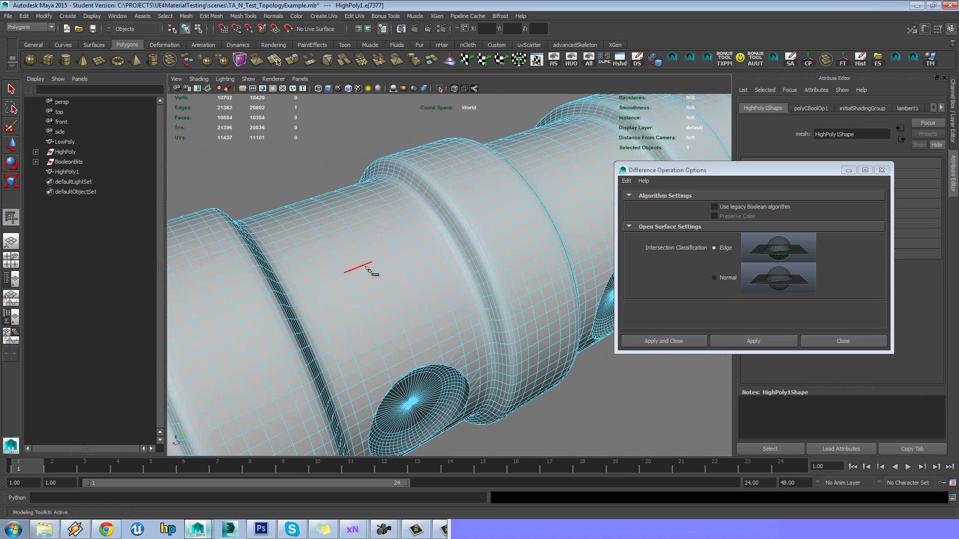
left_click(398, 227)
left_click(425, 213)
left_click(454, 204)
left_click(498, 196)
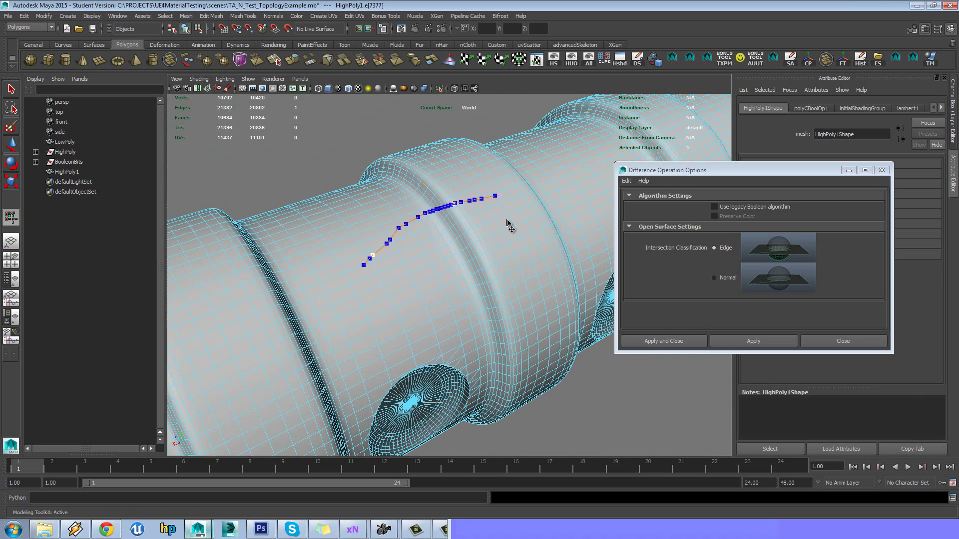
left_click(511, 220)
left_click(508, 261)
left_click(468, 275)
left_click(367, 272)
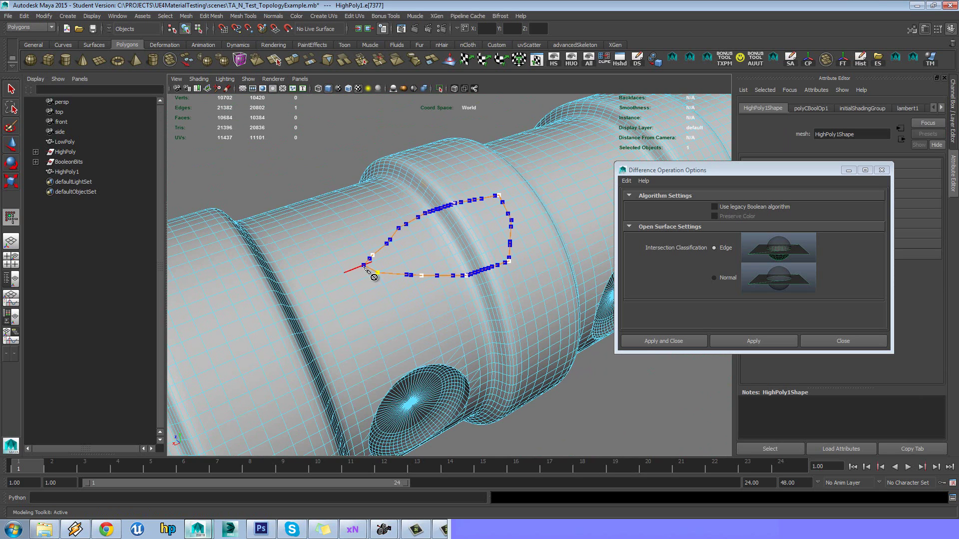
right_click(404, 276)
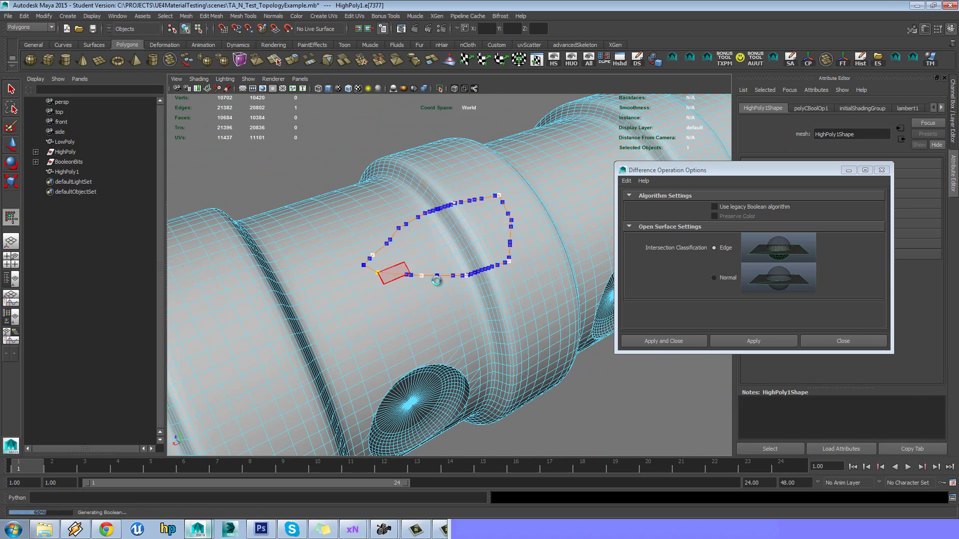
key("Return")
Step: Close the Difference Operation Options and return the high-poly cylinder to object mode with nothing selected
left_click_drag(497, 300, 485, 267, "alt")
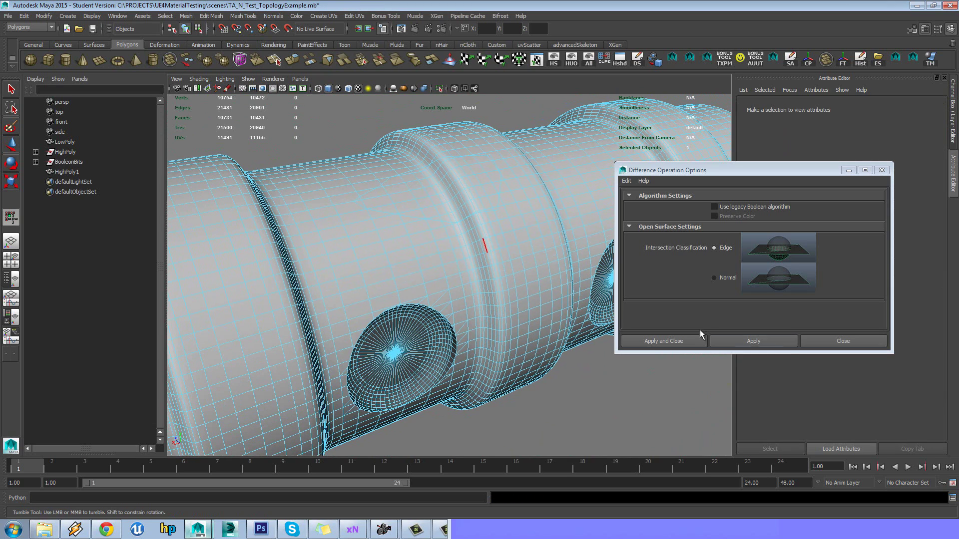
left_click(821, 343)
right_click_drag(626, 413, 510, 265, "alt")
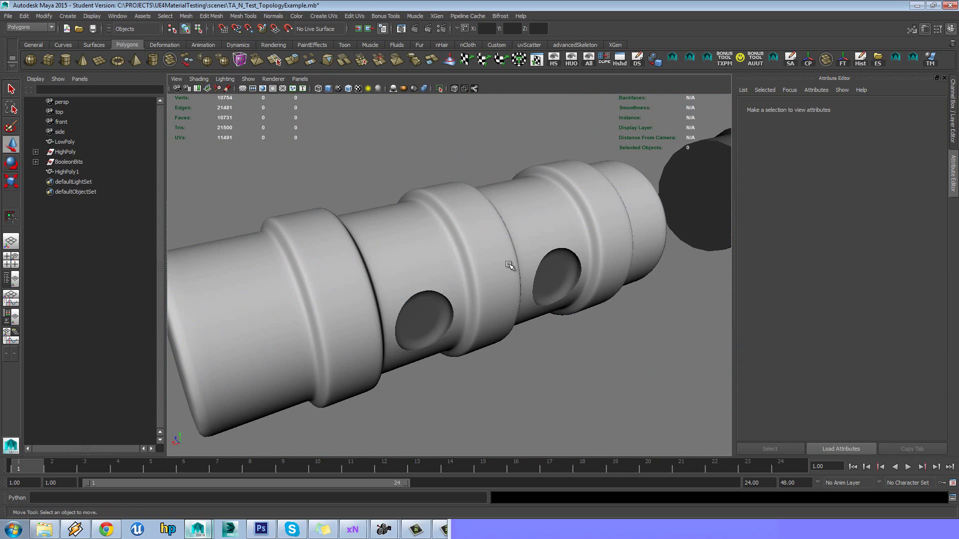
Step: Select the HighPoly1 mesh and delete the construction history on all objects
left_click_drag(598, 347, 589, 321, "alt")
scroll(569, 314, "up", 5)
scroll(569, 314, "down", 5)
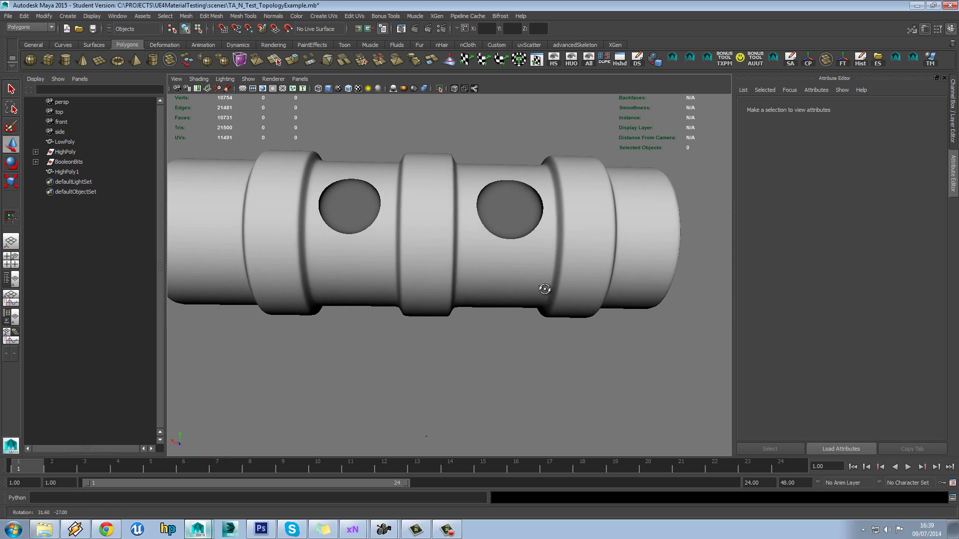
left_click_drag(542, 285, 593, 253, "alt")
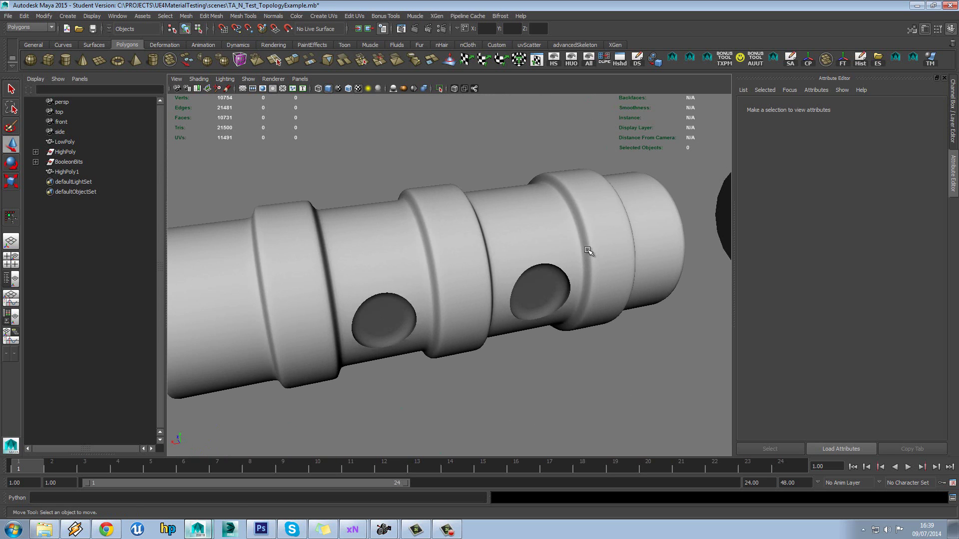
left_click(589, 251)
left_click(860, 59)
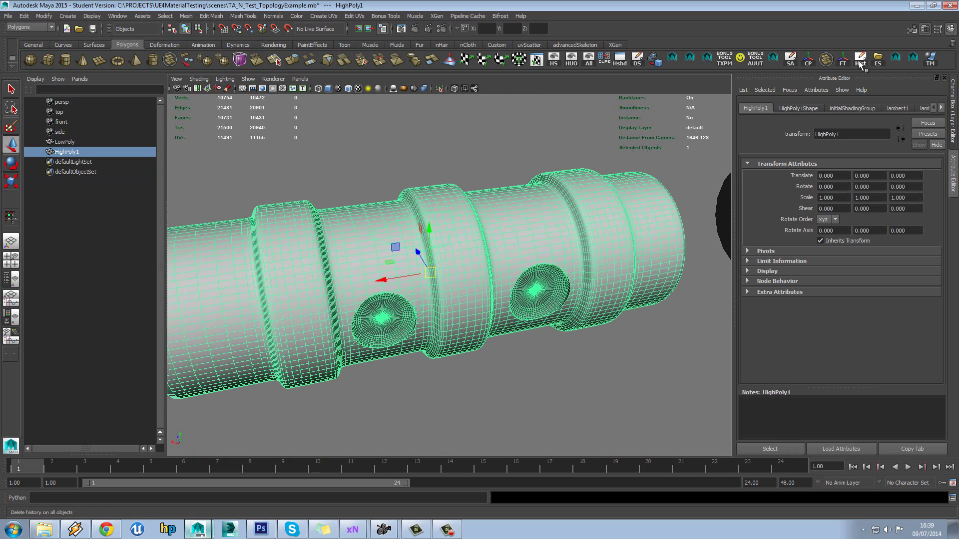
Step: Show the grid and snap the LowPoly mesh along X to 0, directly over the HighPoly1 cylinder
mouse_move(599, 231)
right_mouse_down()
mouse_move(615, 366)
mouse_move(599, 428)
mouse_move(657, 440)
right_mouse_up()
left_click(577, 375)
scroll(519, 312, "down", 5)
left_click_drag(530, 311, 507, 289, "alt")
left_click(507, 289)
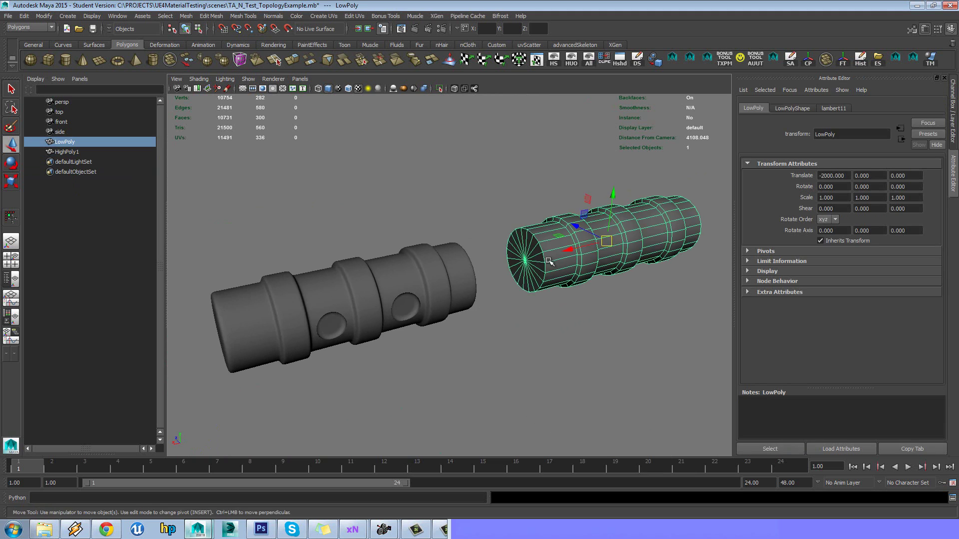
left_click(396, 289)
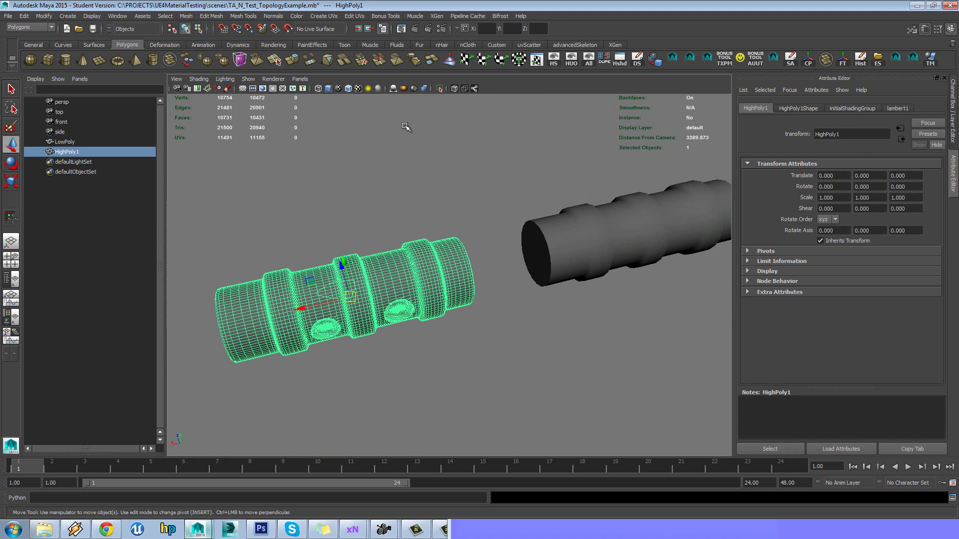
left_click(242, 89)
left_click(580, 245)
key("x")
left_click_drag(595, 243, 353, 291)
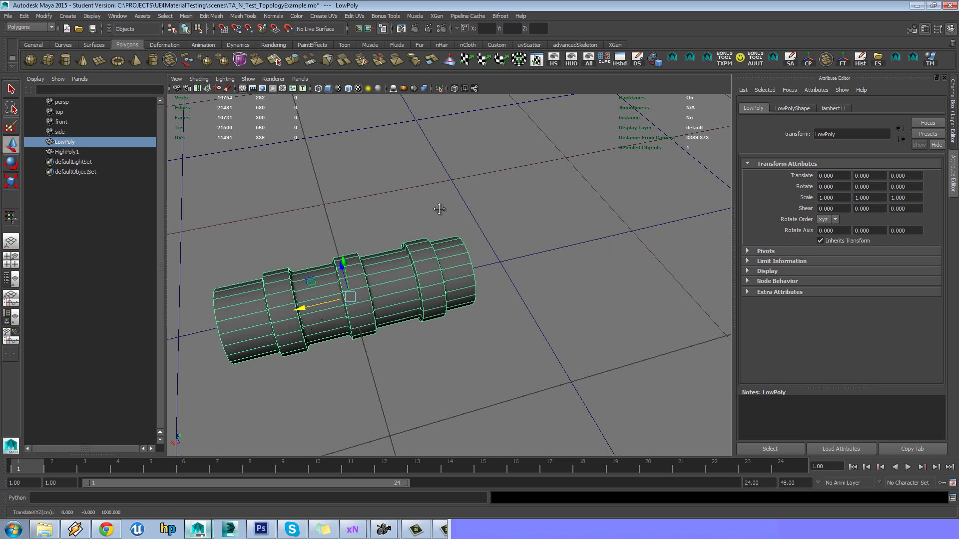
Step: Check the LowPoly mesh's UV layout in the UV Texture Editor and close the editor
middle_click_drag(439, 209, 516, 171, "alt")
left_click(535, 60)
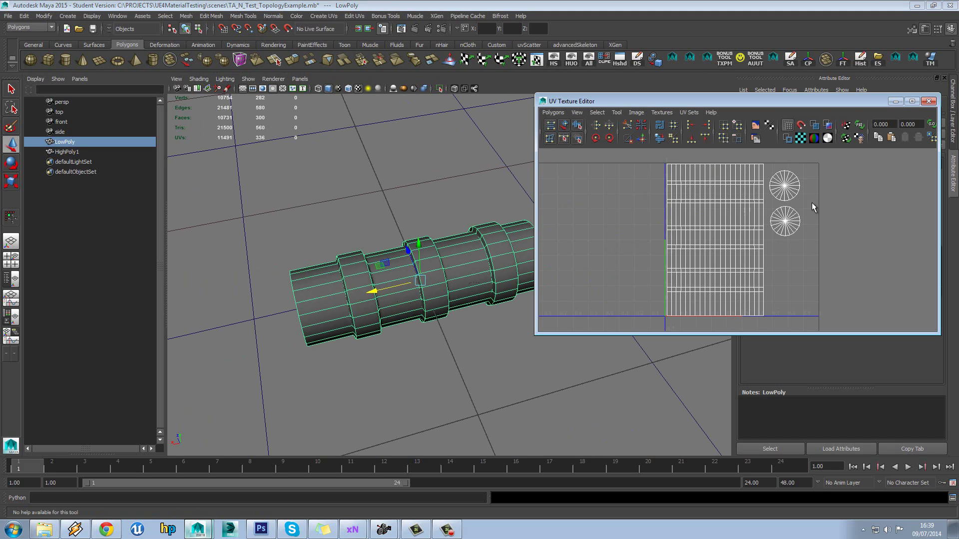
left_click(927, 102)
left_click_drag(484, 275, 497, 270, "alt")
Step: Accept the Student Version File notice so that the scene's auto-save continues, and return to the Move tool
key("q")
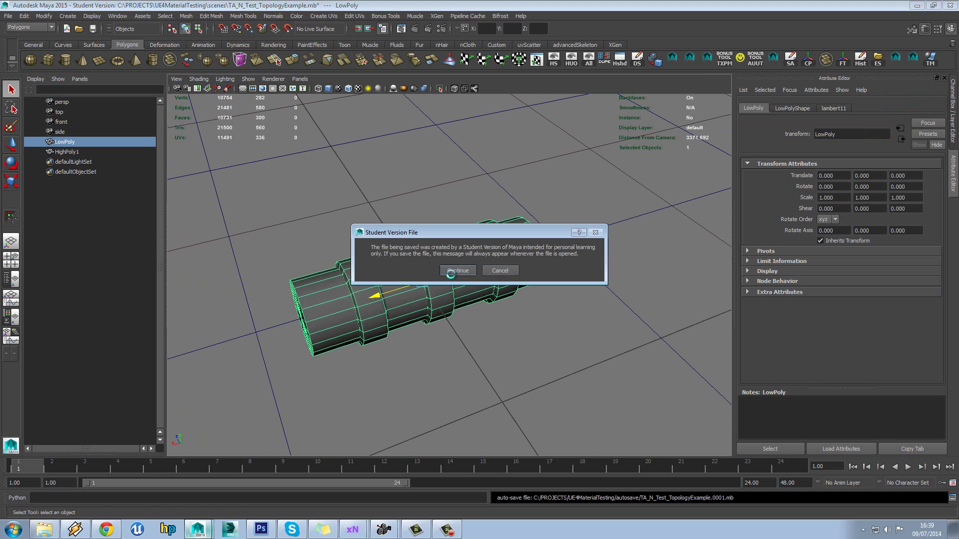
left_click(457, 270)
key("w")
Step: Open Transfer Maps and clear its target meshes, source meshes and existing normal map output
left_click(928, 63)
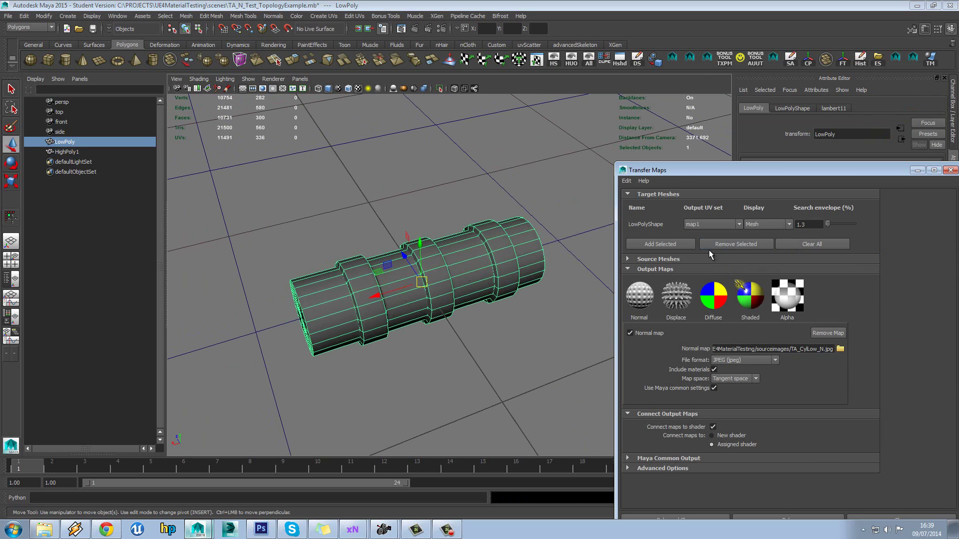
left_click(786, 244)
left_click(780, 250)
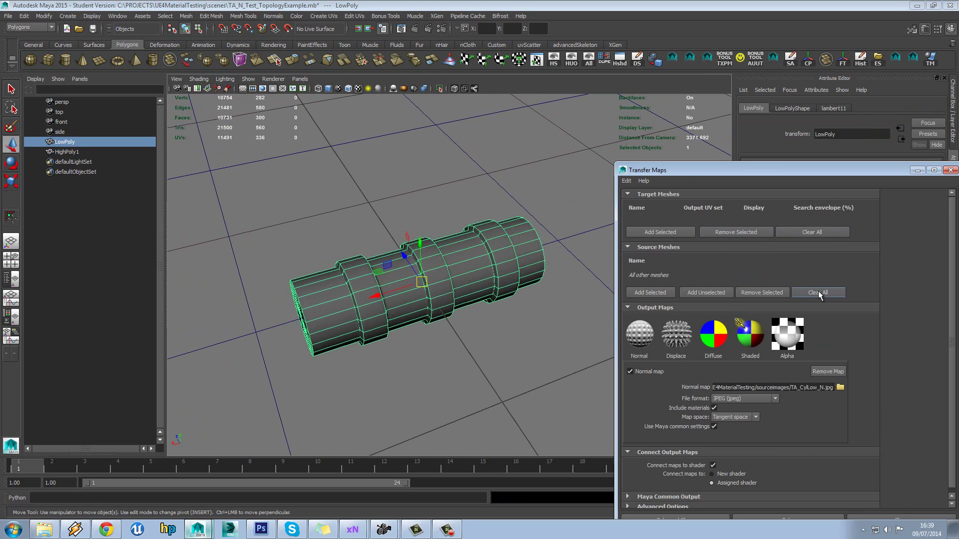
left_click(828, 372)
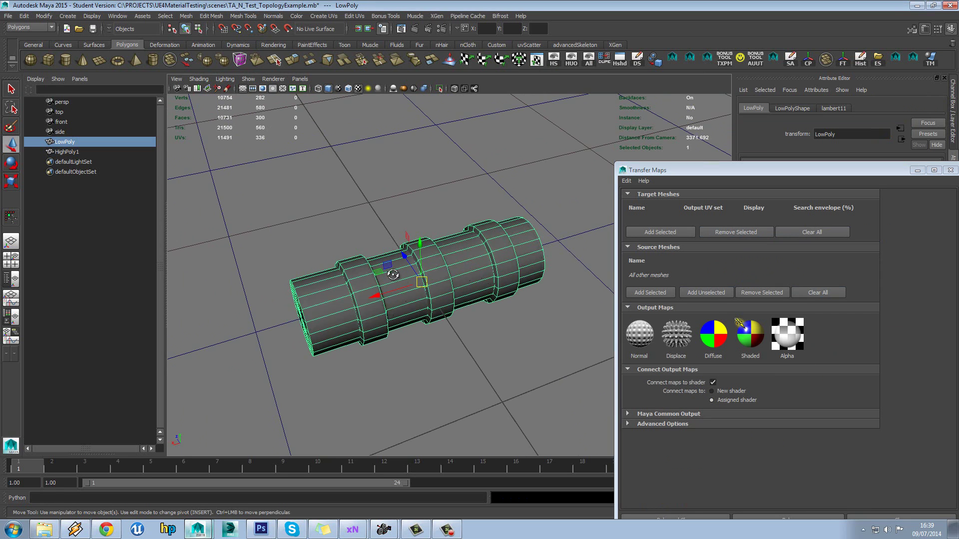
Step: Add LowPoly as the target mesh and HighPoly1 as the source mesh for the map transfer
left_click(689, 232)
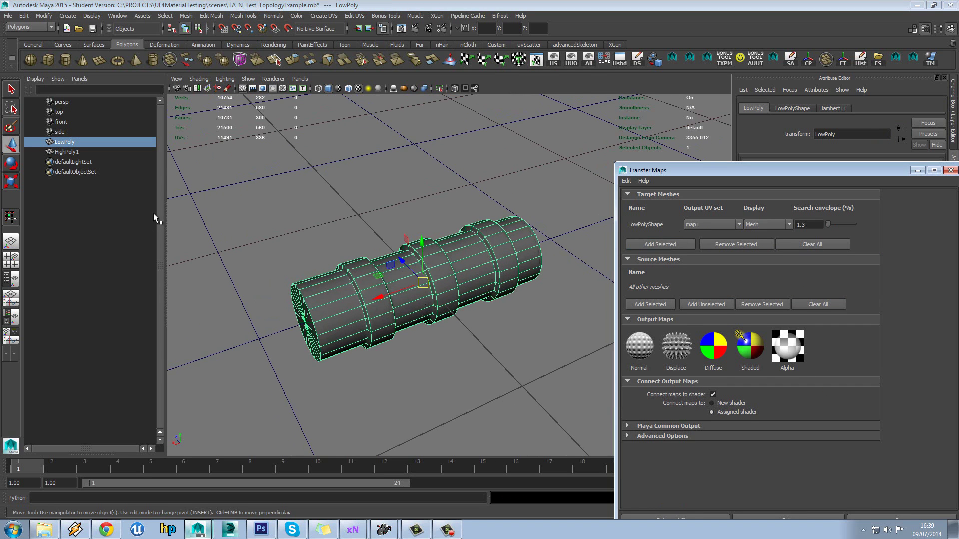
left_click(76, 153)
left_click(648, 304)
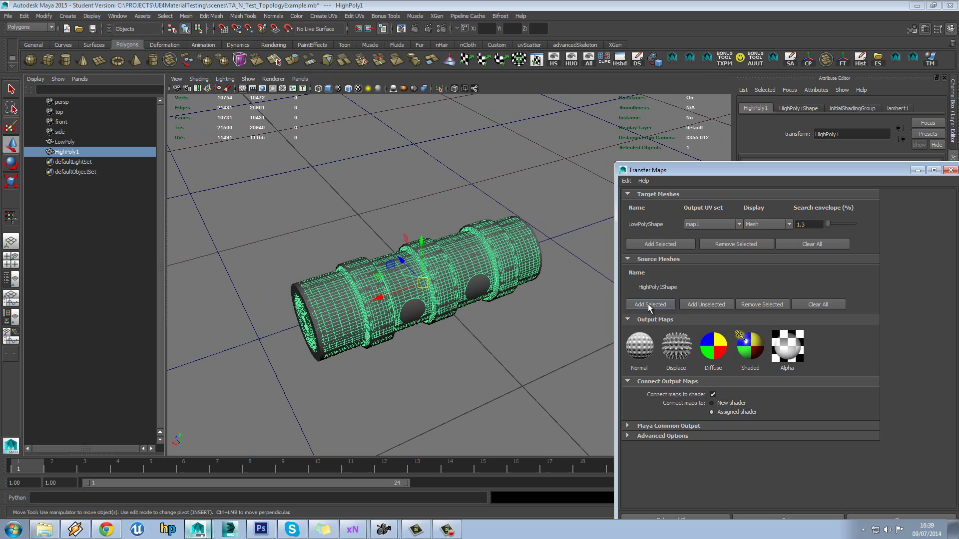
Step: Add a normal map output and choose the project's sourceimages folder and the JPEG file type for it
left_click(639, 345)
left_click(840, 383)
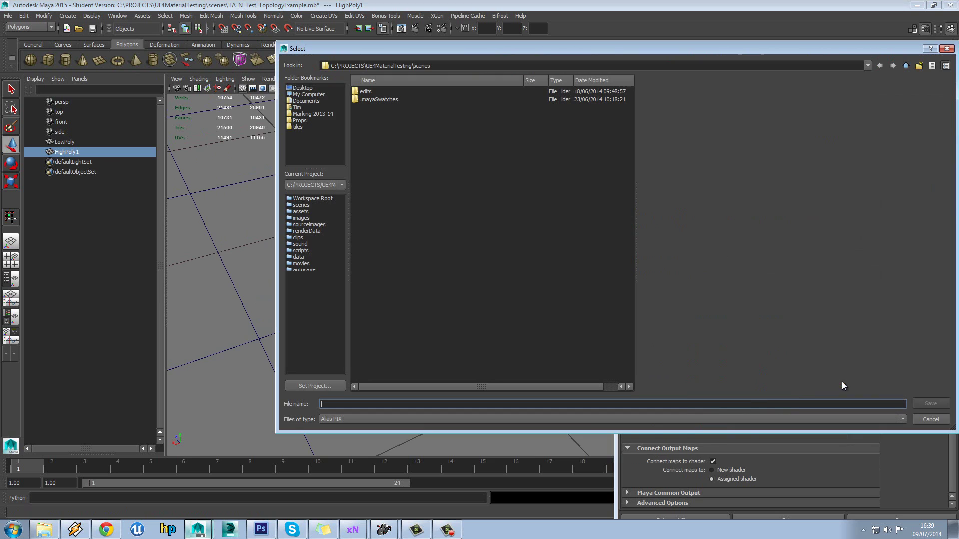
left_click(312, 225)
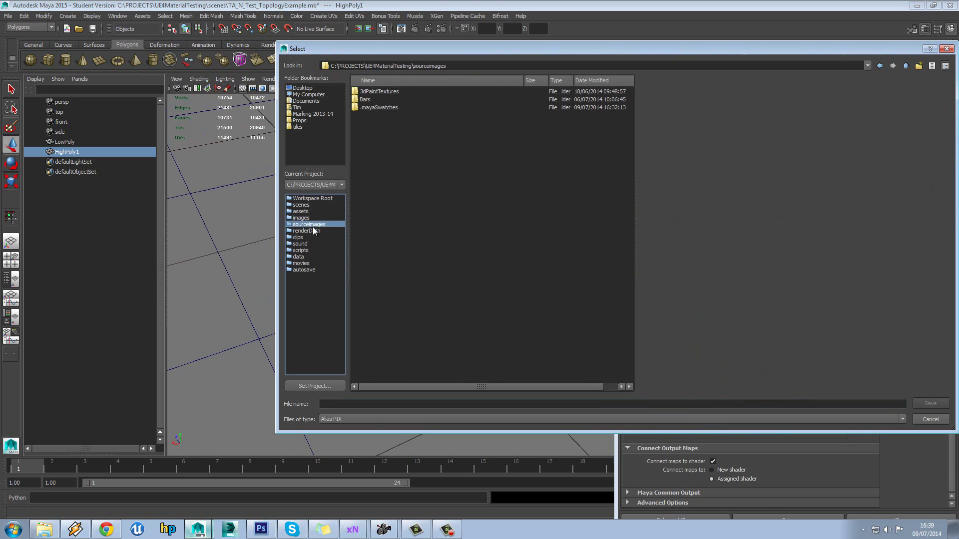
left_click(364, 419)
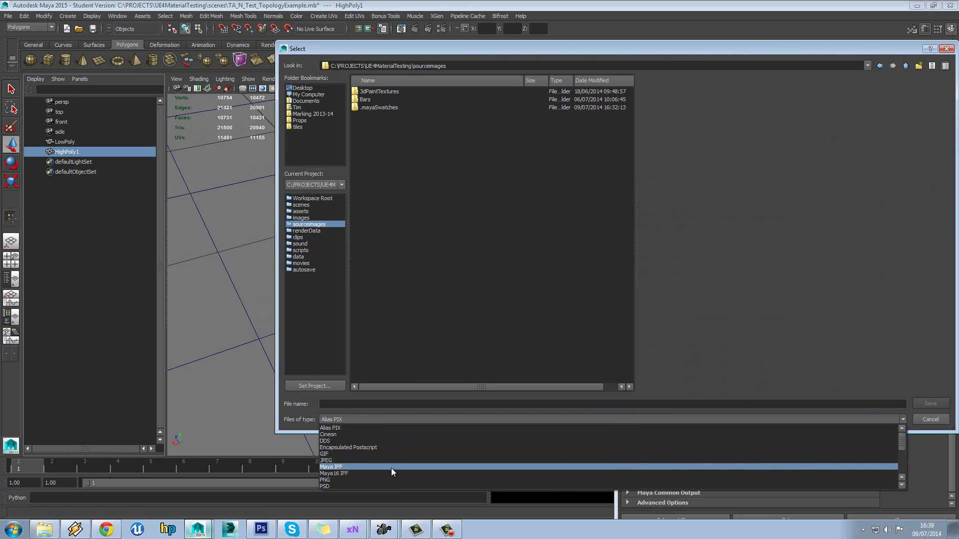
left_click(395, 460)
Step: Name the normal map output file TA_Topology_N and confirm it as the save location
left_click(365, 404)
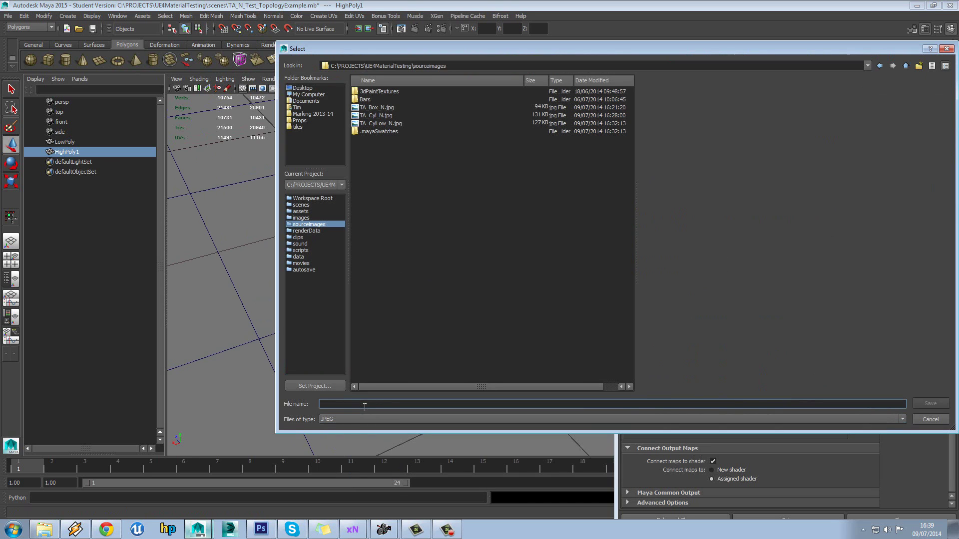
type("TA")
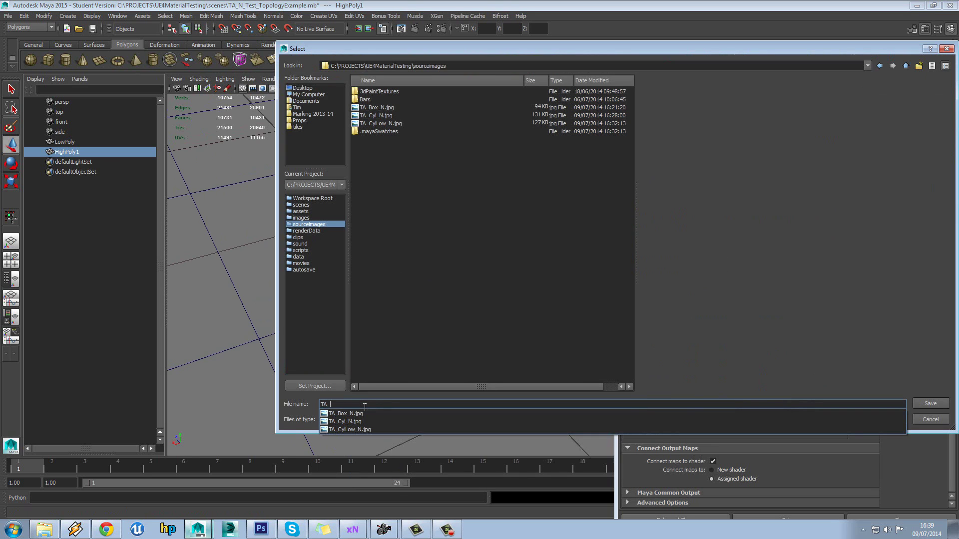
type("_Bool")
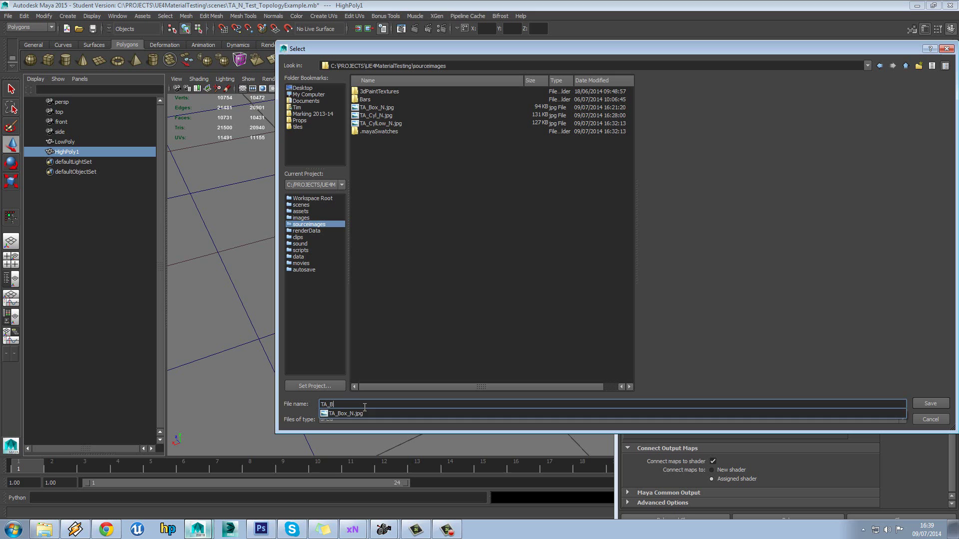
key("BackSpace")
key("BackSpace")
key("BackSpace")
key("BackSpace")
type("Topol")
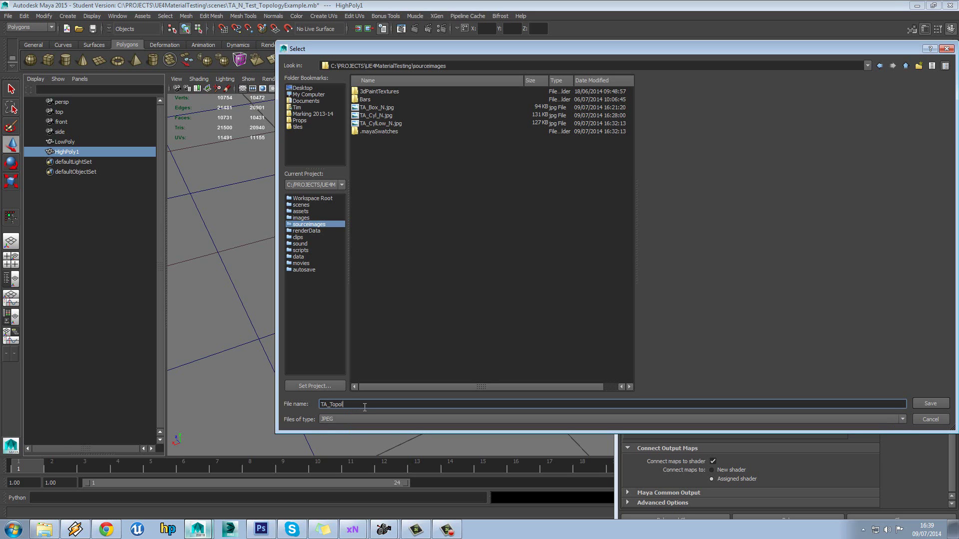
type("ogy_B")
left_click(947, 404)
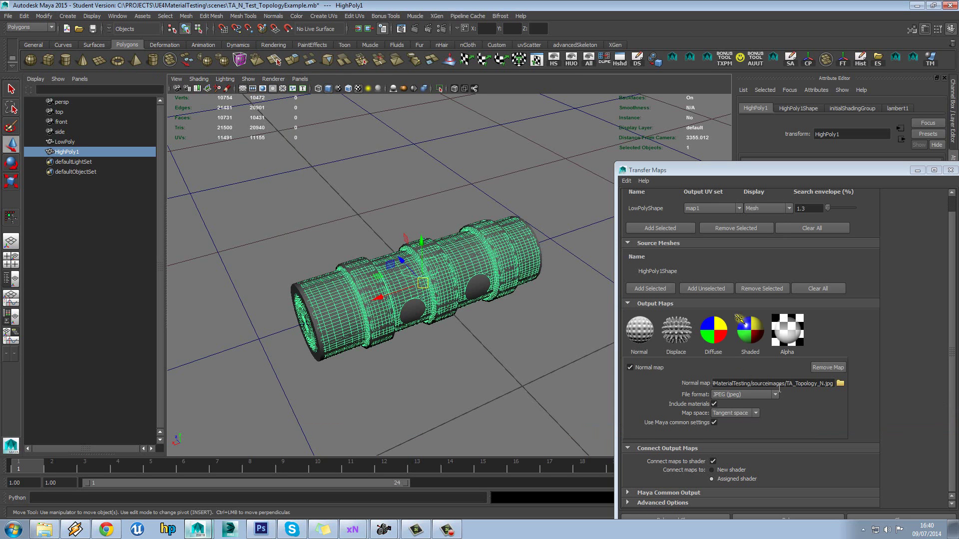
Step: Review the Maya Common Output and Advanced Options settings of the map transfer
left_click_drag(772, 172, 745, 75)
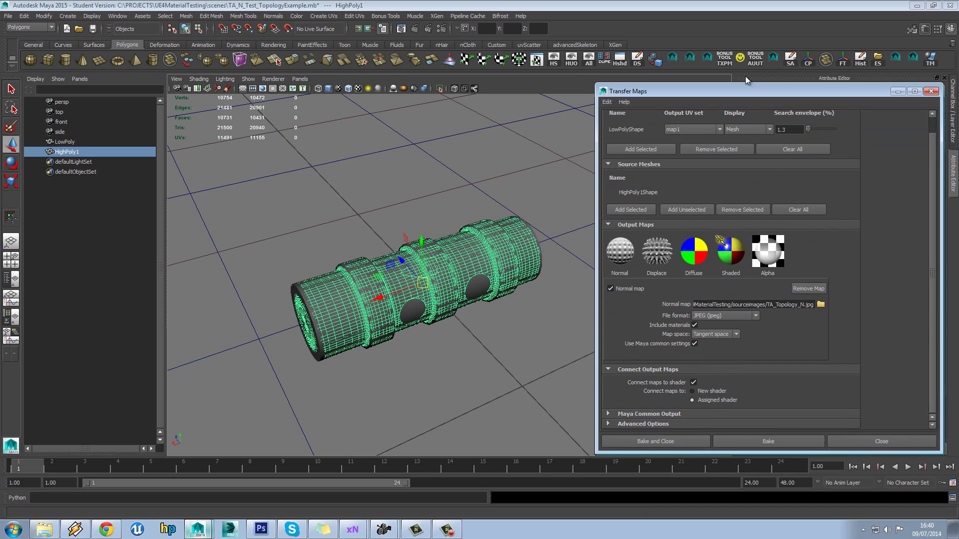
left_click(663, 393)
scroll(736, 370, "down", 3)
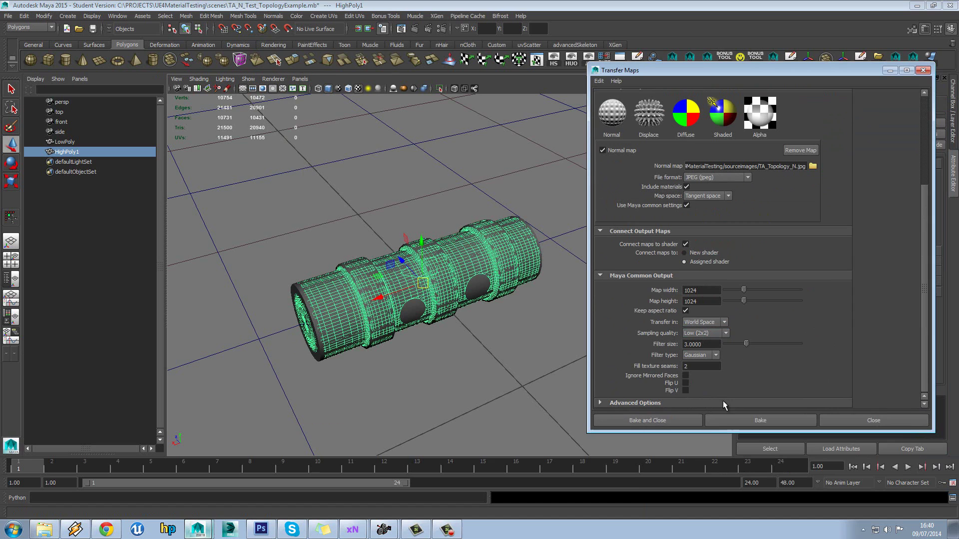
left_click(745, 402)
scroll(764, 373, "down", 1)
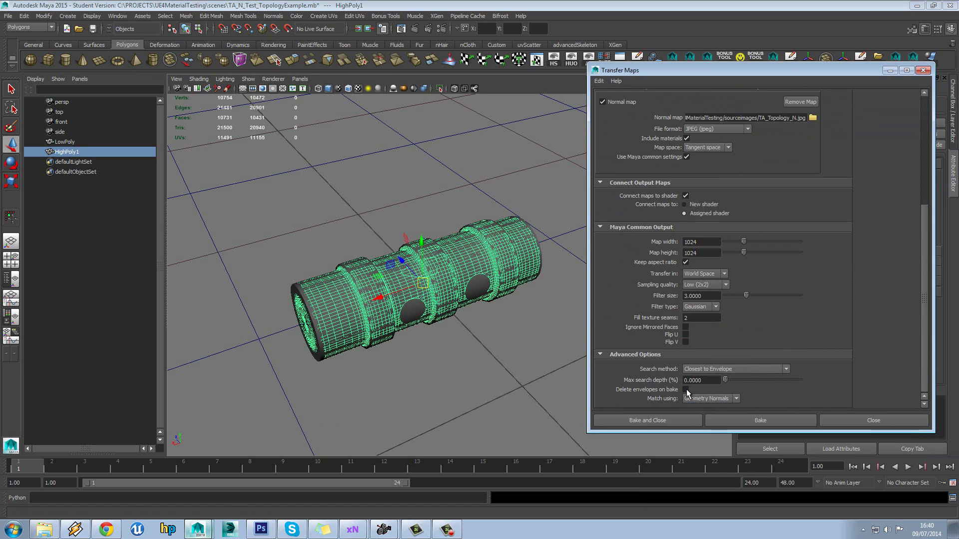
right_click_drag(553, 313, 501, 277, "alt")
scroll(915, 160, "up", 4)
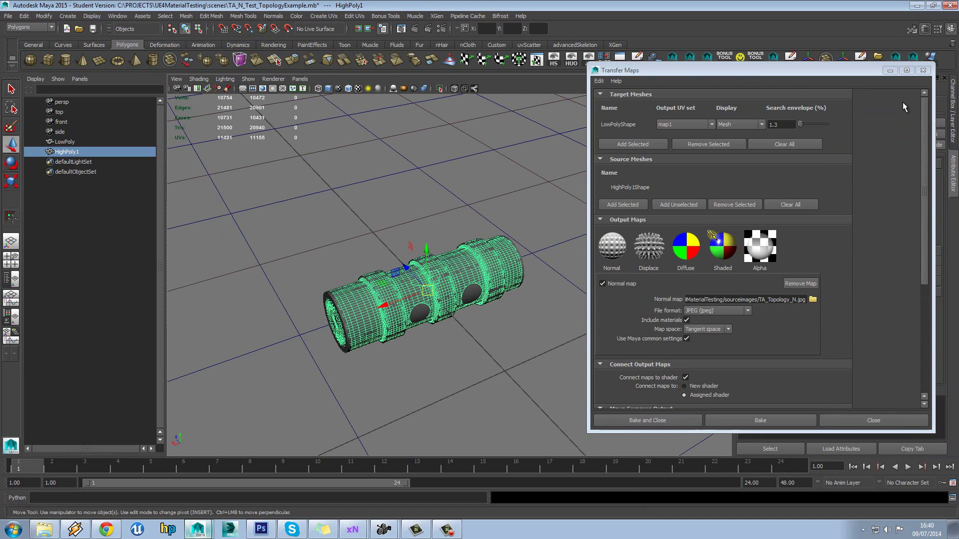
Step: Display both the mesh and the envelope for LowPoly and inspect the envelope's coverage of the high-poly cylinder
left_click(739, 124)
left_click(740, 148)
scroll(447, 310, "up", 5)
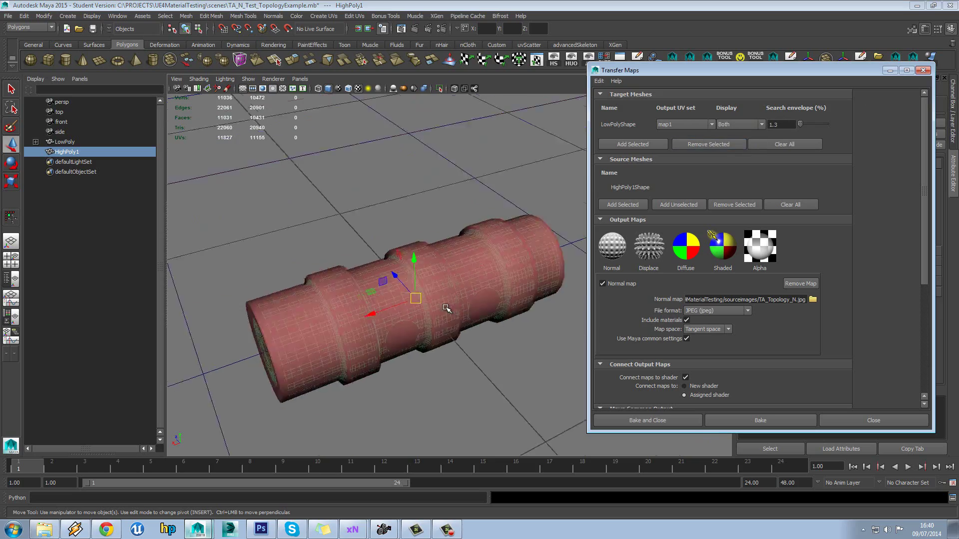
left_click_drag(443, 304, 400, 288, "alt")
right_click_drag(399, 288, 325, 289, "alt")
left_click_drag(324, 289, 332, 301, "alt")
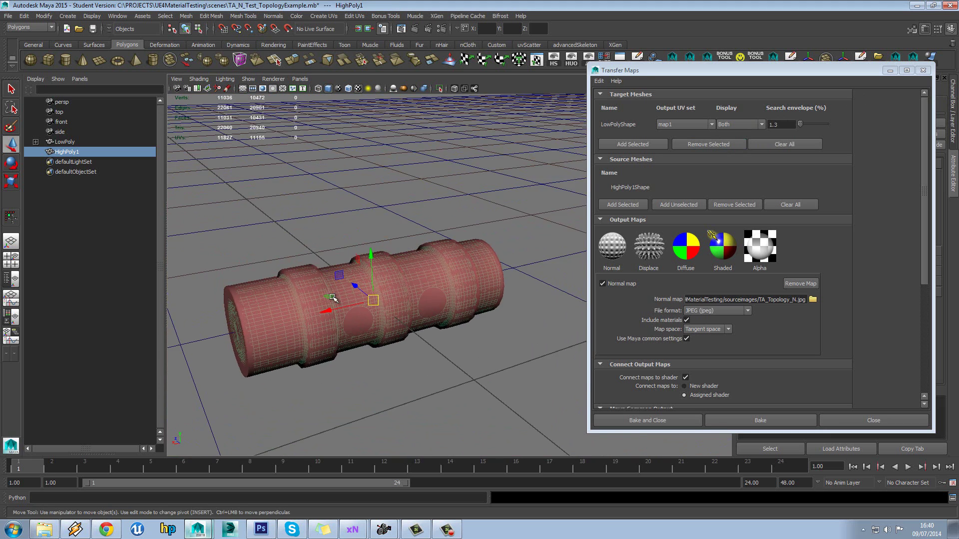
middle_click_drag(332, 301, 377, 279, "alt")
Step: Return LowPoly's display to Mesh only and bake the normal map
left_click(747, 124)
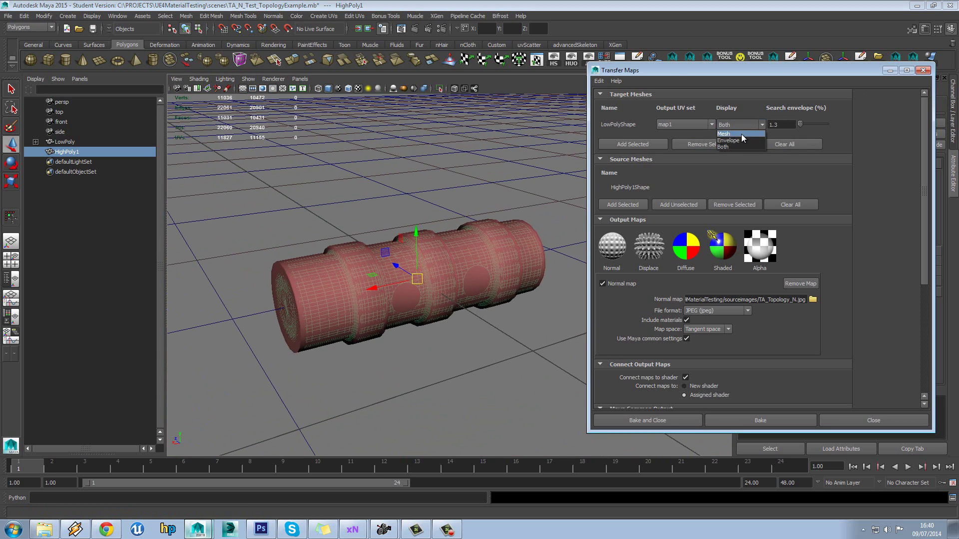
left_click(741, 133)
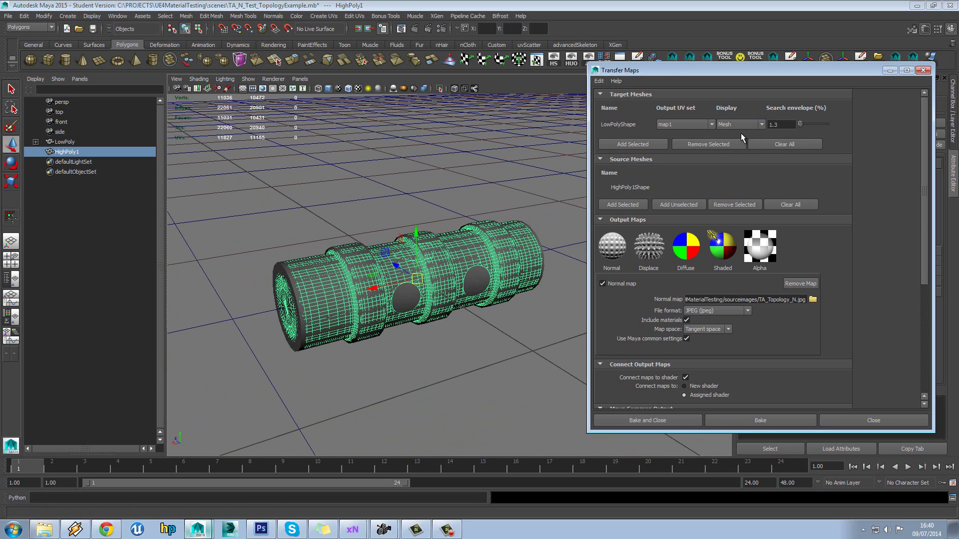
left_click(925, 371)
left_click(788, 423)
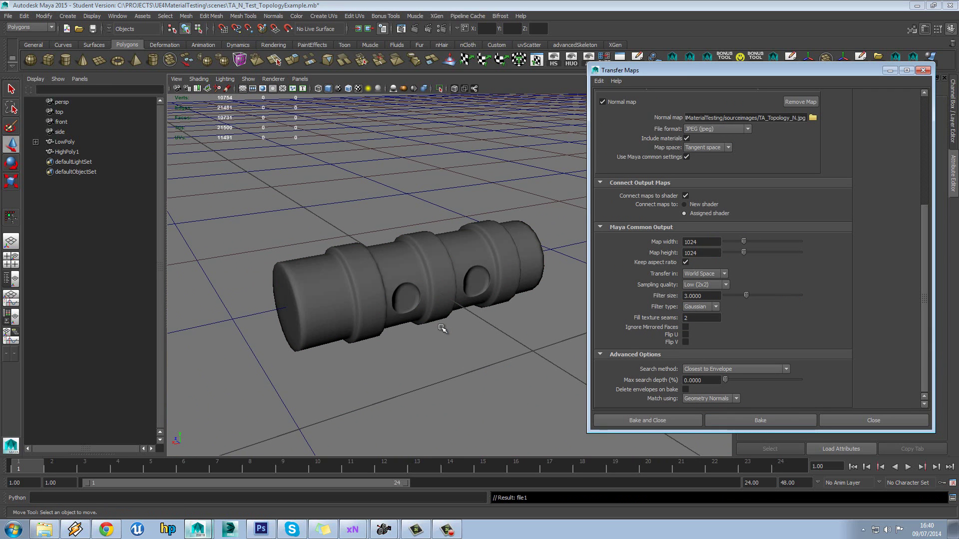
Step: Move the LowPoly mesh along X to about 1814, clear of the HighPoly1 cylinder, and deselect it
left_click(385, 288)
scroll(392, 287, "down", 3)
left_click_drag(381, 291, 155, 328)
middle_click_drag(185, 265, 358, 229, "alt")
left_click(357, 229)
left_click(349, 278)
left_click_drag(339, 296, 266, 306)
left_click(398, 237)
Step: Examine the baked recesses and ring edges on the low-poly cylinder beside the high-poly one, closing Transfer Maps along the way
mouse_move(397, 237)
left_mouse_down("alt")
mouse_move(359, 195)
mouse_move(373, 180)
mouse_move(421, 250)
mouse_move(415, 233)
mouse_move(384, 247)
left_mouse_up("alt")
scroll(414, 233, "up", 5)
middle_click_drag(384, 247, 407, 256, "alt")
left_click_drag(407, 256, 442, 285, "alt")
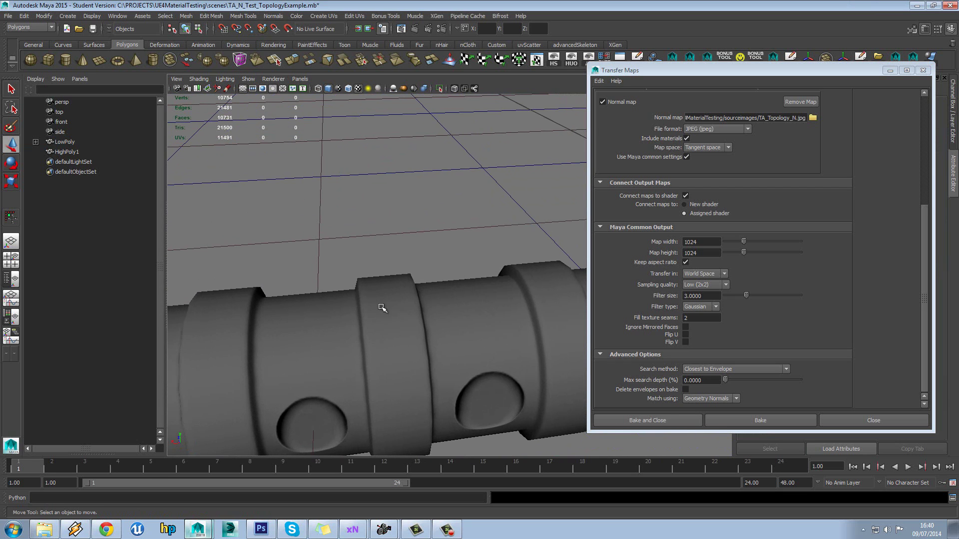
mouse_move(382, 308)
left_mouse_down("alt")
mouse_move(402, 334)
mouse_move(379, 297)
left_mouse_up("alt")
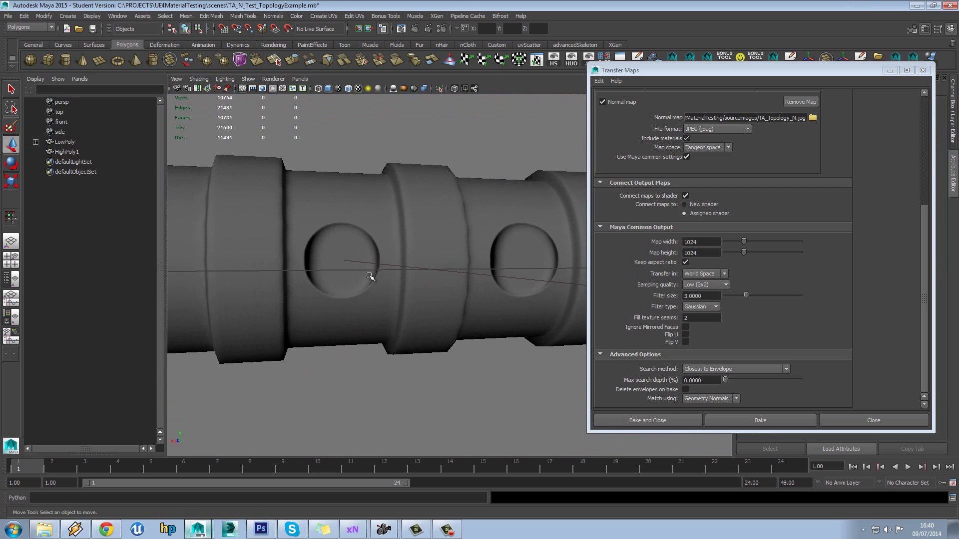
left_click(850, 417)
left_click_drag(507, 301, 561, 291, "alt")
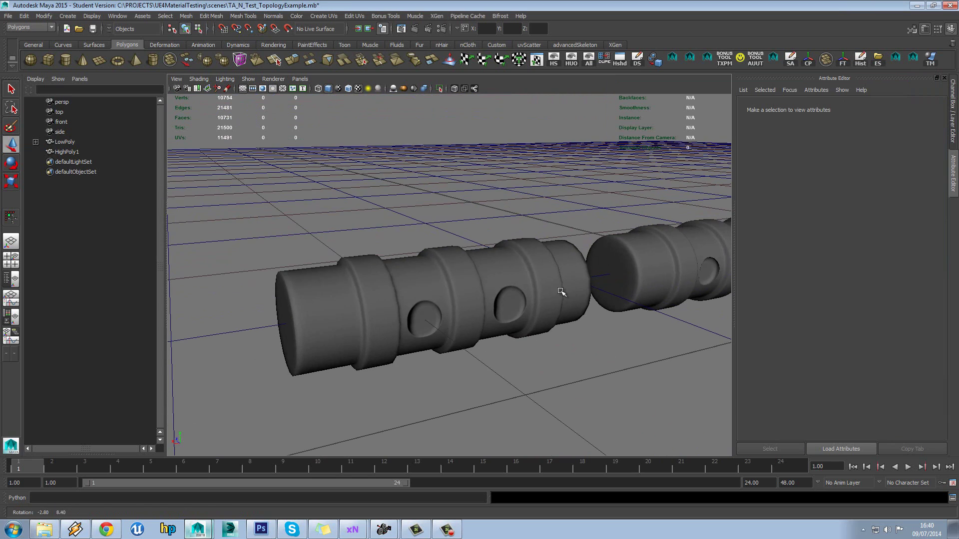
left_click(560, 291)
left_click_drag(507, 222, 443, 188, "alt")
left_click(509, 212)
Step: View the TA_Topology_N.jpg normal map assigned to the LowPoly mesh's lambert11 bump mapping, and close the image viewer
left_click(549, 317)
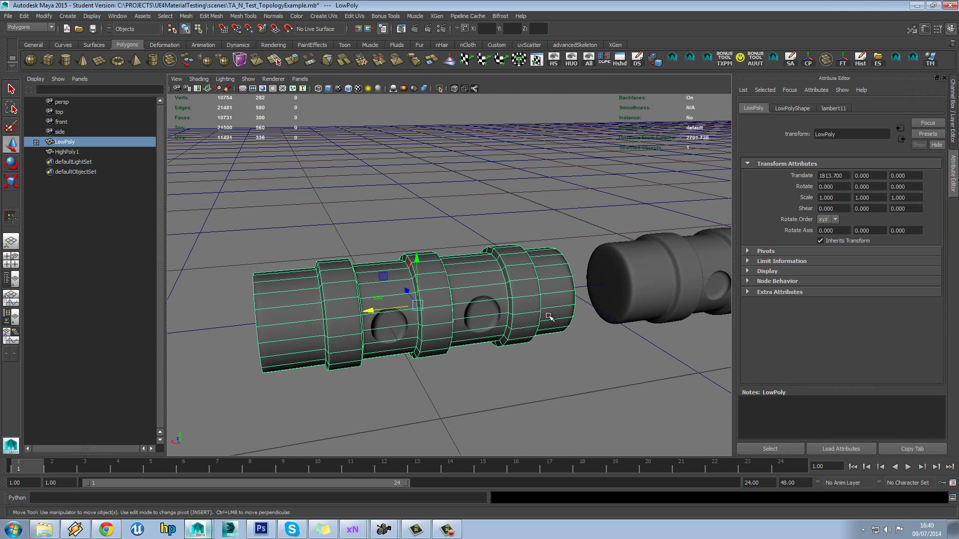
left_click(832, 109)
left_click(922, 264)
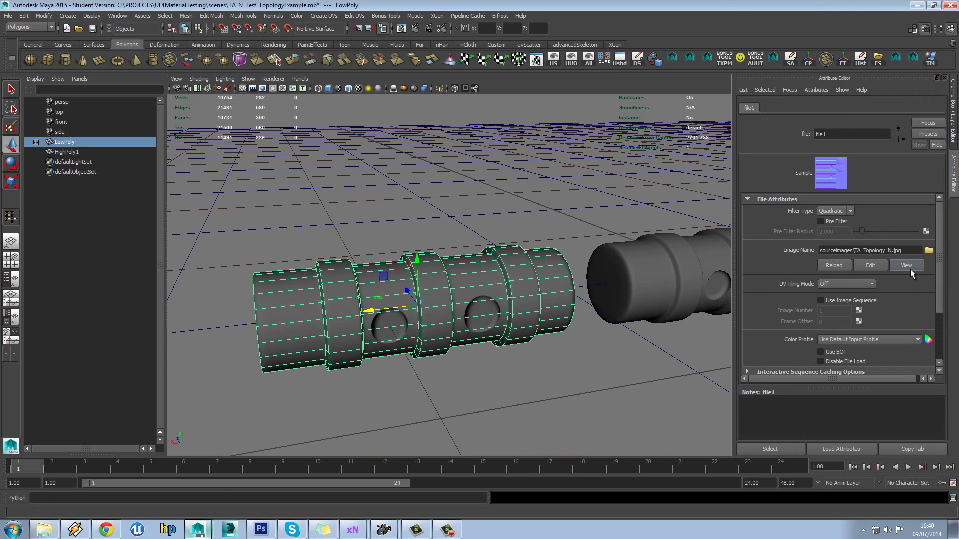
left_click(907, 268)
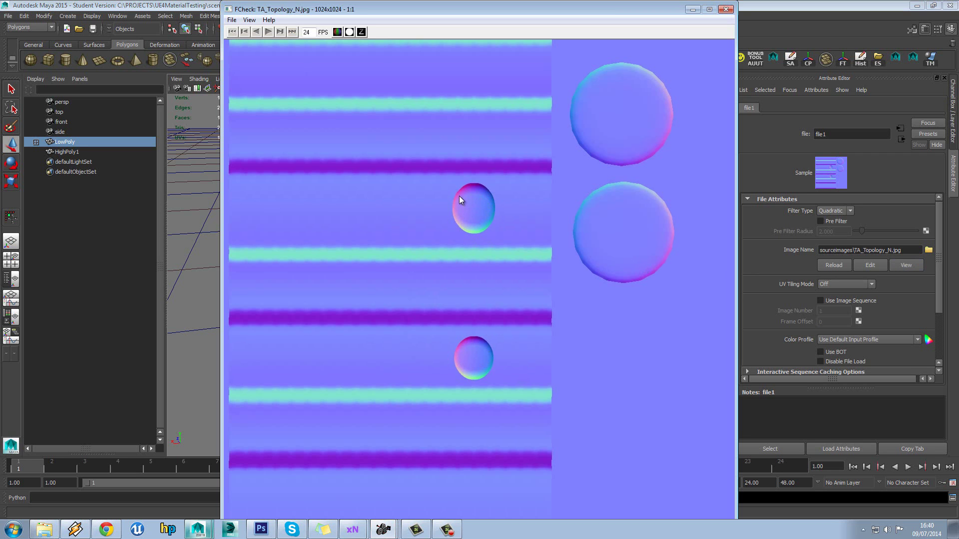
left_click(726, 9)
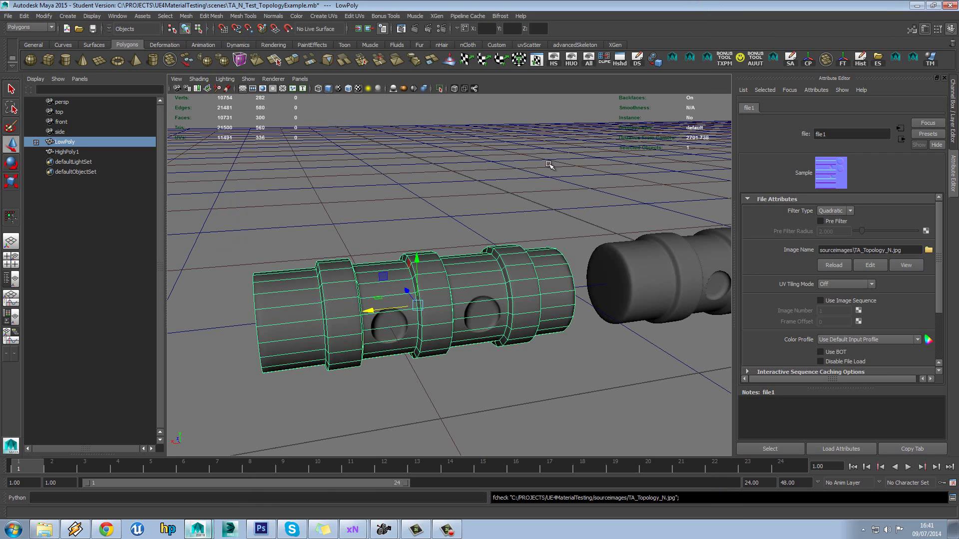
Step: Inspect the low-poly cylinder's normal-mapped recesses from a higher angle, both deselected and with its wireframe shown
left_click_drag(480, 190, 516, 221, "alt")
left_click(511, 214)
left_click(510, 327)
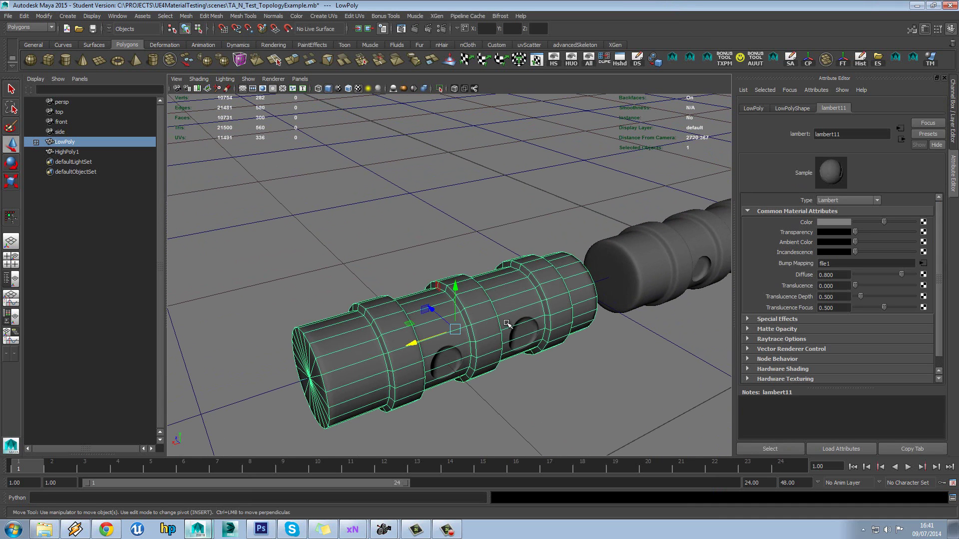
Step: View the TA_Topology_N.jpg normal map connected to lambert11's bump mapping, and close the image viewer
left_click(923, 264)
left_click(906, 265)
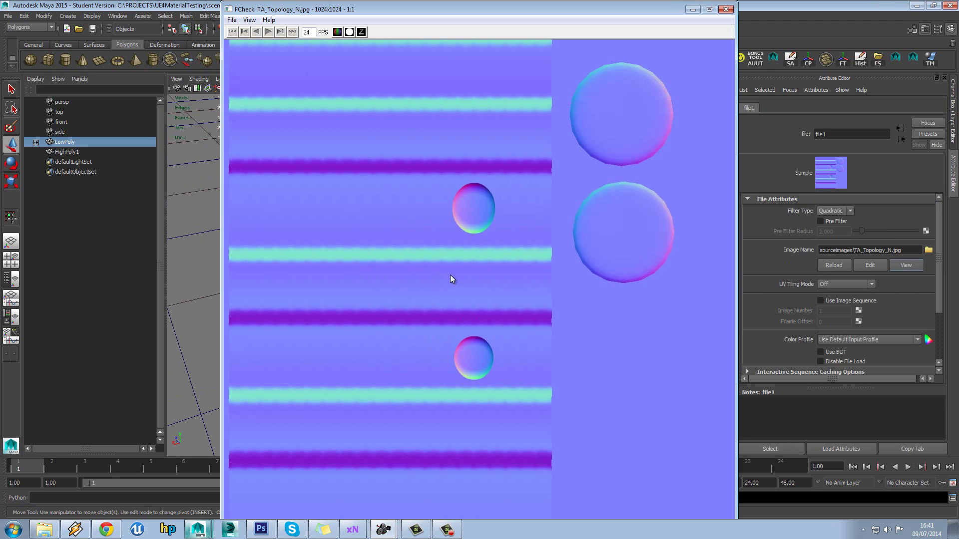
left_click(727, 9)
left_click_drag(549, 210, 535, 211, "alt")
right_click_drag(536, 212, 521, 221, "alt")
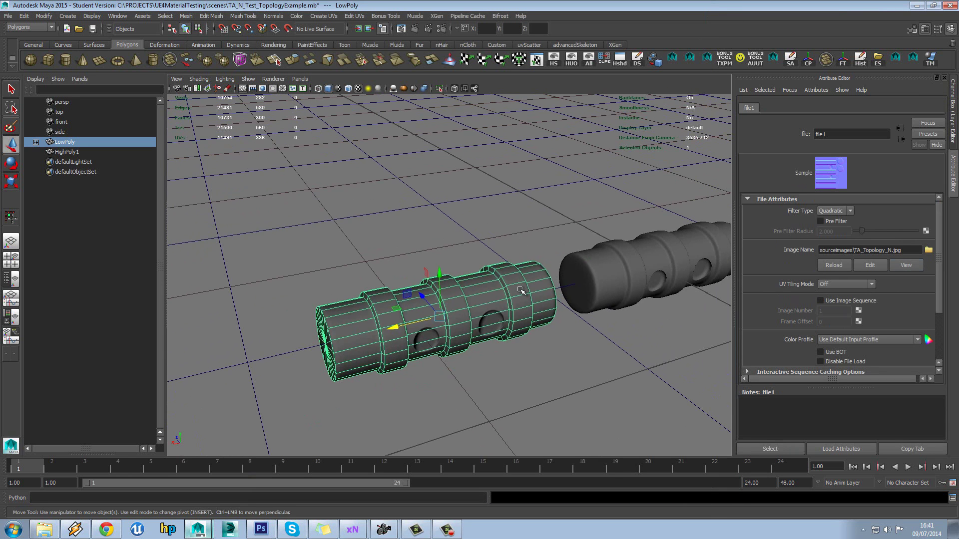
middle_click_drag(522, 289, 449, 281, "alt")
Step: Slide the LowPoly cylinder along X onto the high-poly cylinder to compare their overlap, and pull it clear again
left_click(555, 270)
left_click(323, 316)
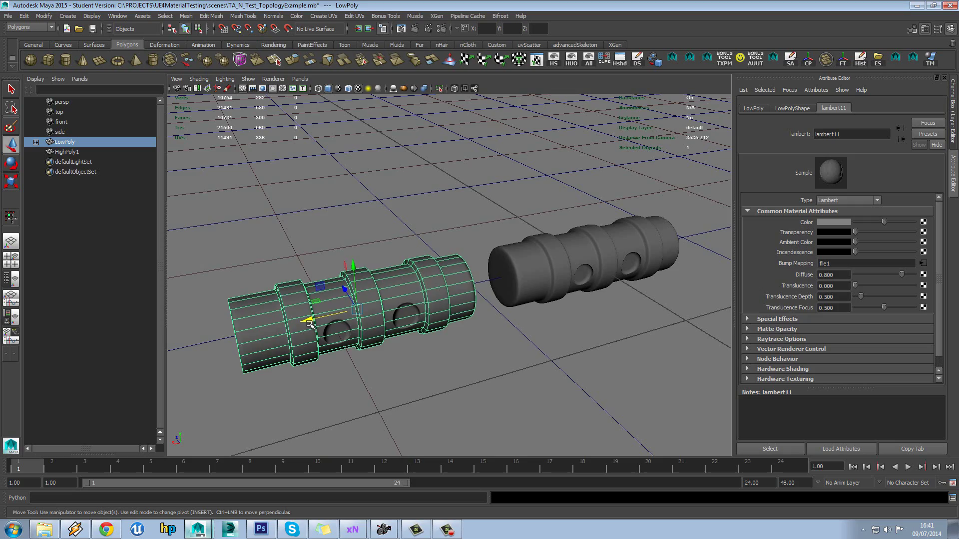
left_click_drag(308, 322, 577, 274)
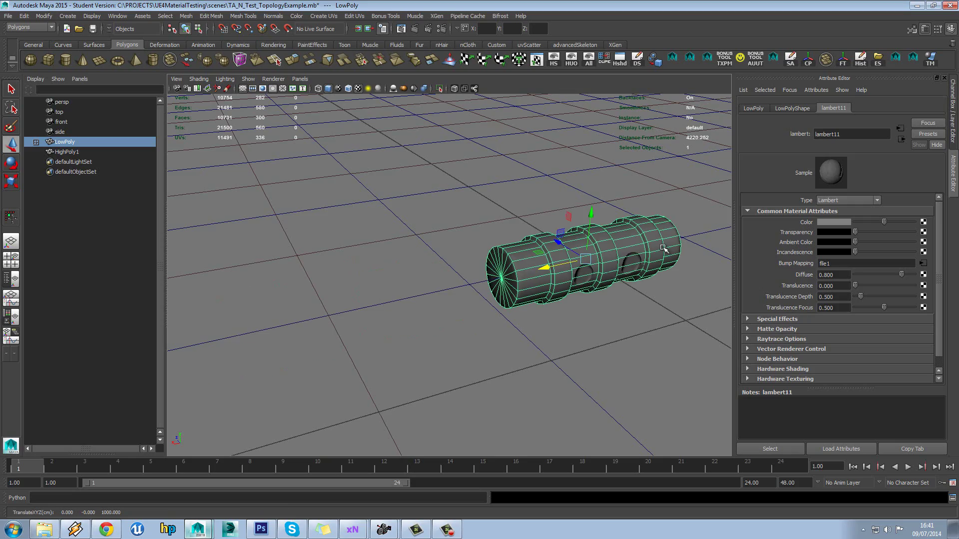
left_click_drag(664, 248, 560, 260, "alt")
left_click_drag(451, 283, 131, 325)
middle_click_drag(377, 314, 384, 314, "alt")
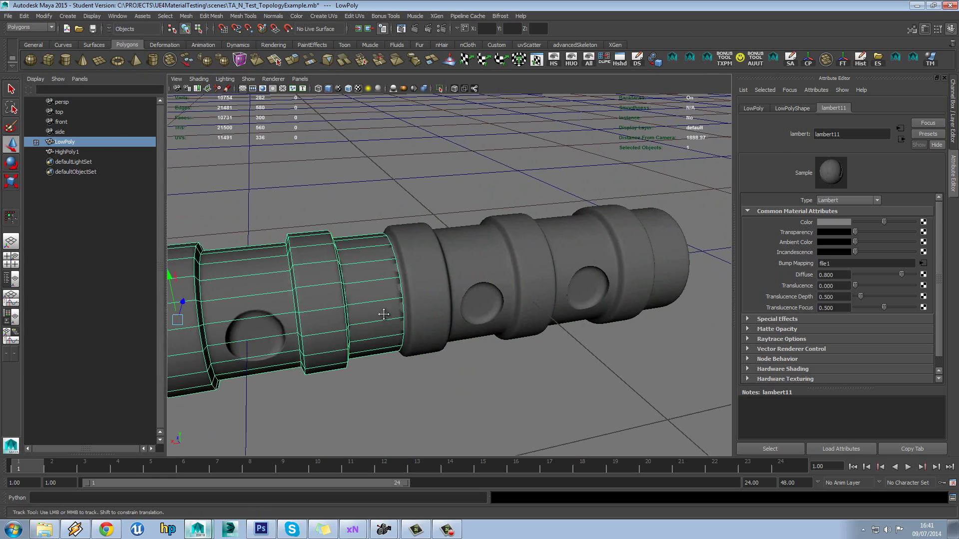
key("f")
left_click_drag(401, 283, 299, 293)
left_click_drag(452, 188, 491, 180, "alt")
Step: Examine the wireframe topology around the two round recesses and rings of the HighPoly1 cylinder
left_click(491, 180)
middle_click_drag(563, 218, 433, 231, "alt")
left_click(519, 231)
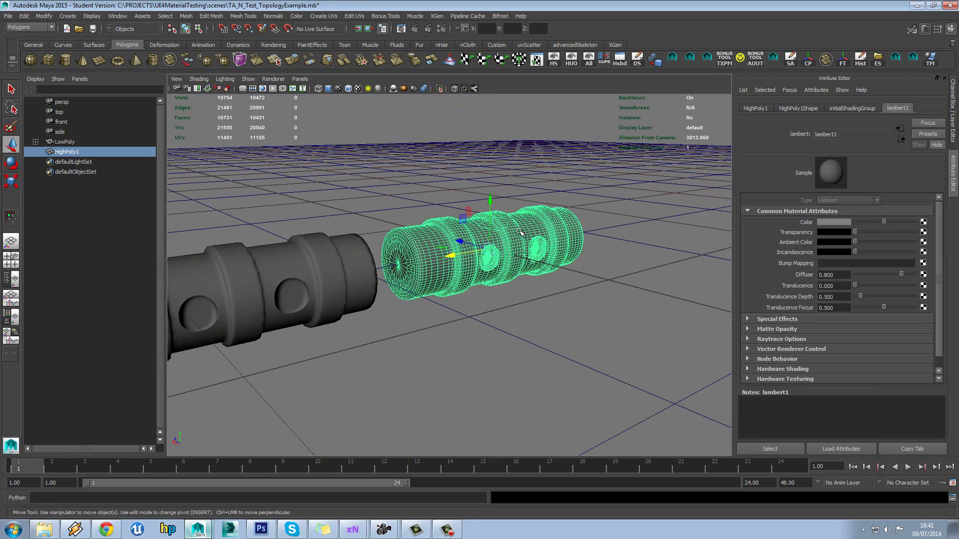
key("f")
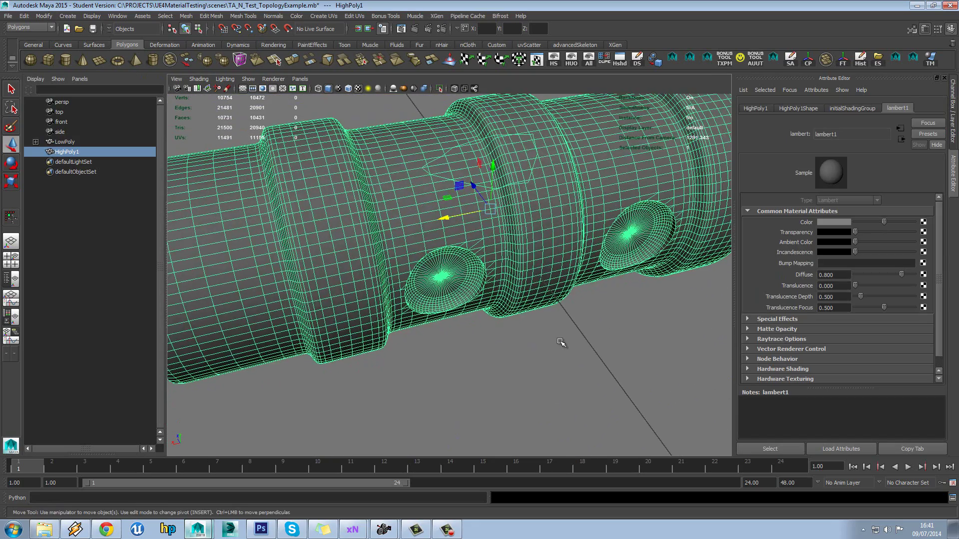
left_click(561, 342)
left_click(488, 278)
left_click(561, 364)
left_click_drag(561, 364, 505, 260, "alt")
left_click(501, 219)
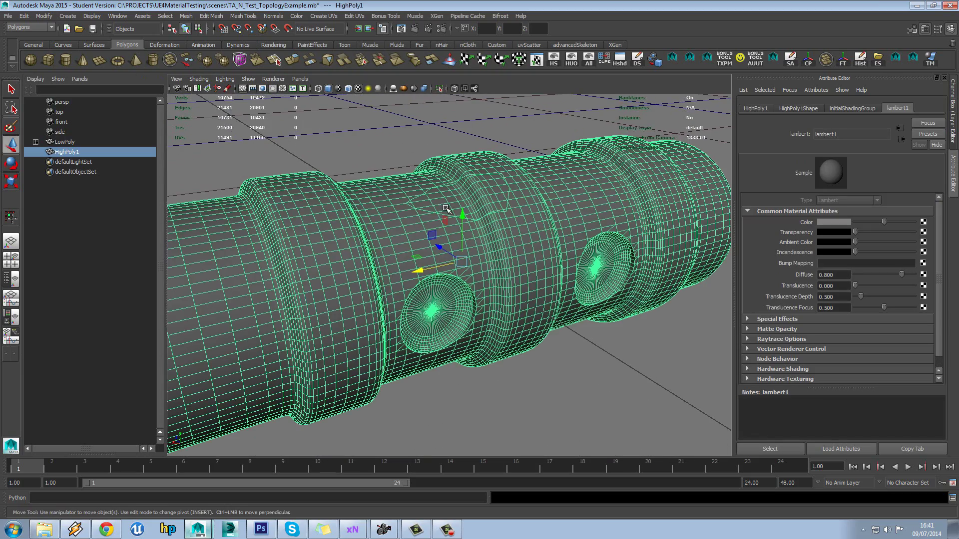
Step: Examine the end-cap topology of HighPoly1, and deselect it to view both cylinders side by side
left_click_drag(315, 286, 434, 265, "alt")
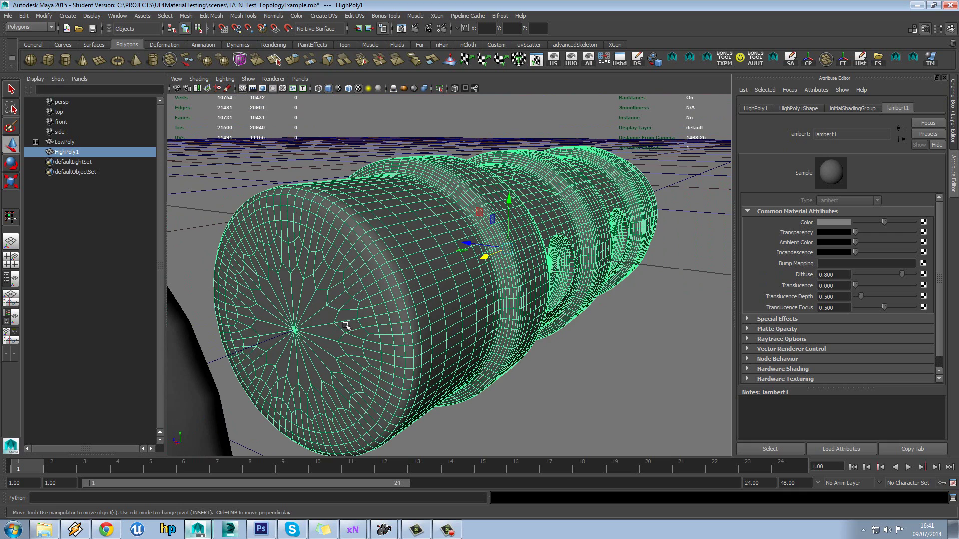
scroll(323, 253, "down", 3)
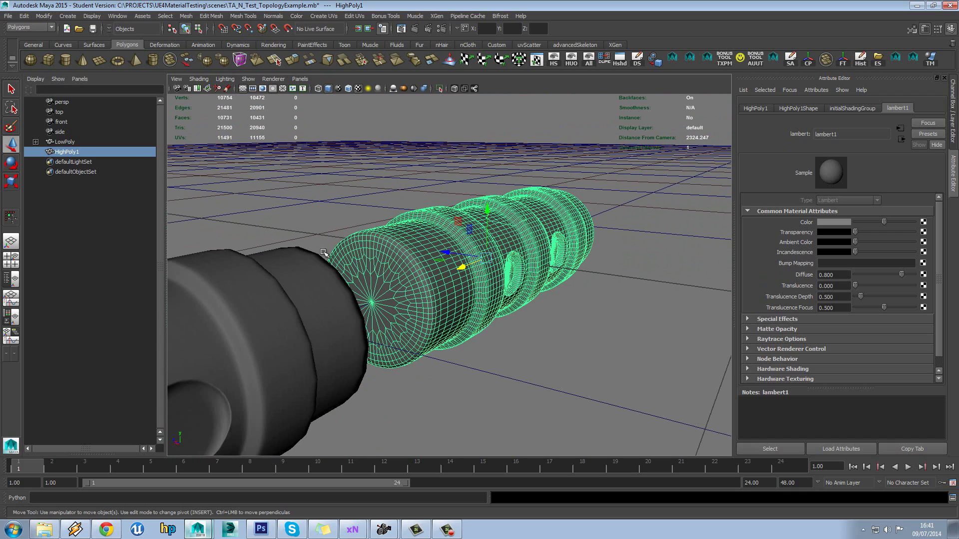
left_click(331, 211)
left_click_drag(331, 212, 454, 253, "alt")
middle_click_drag(454, 254, 501, 236, "alt")
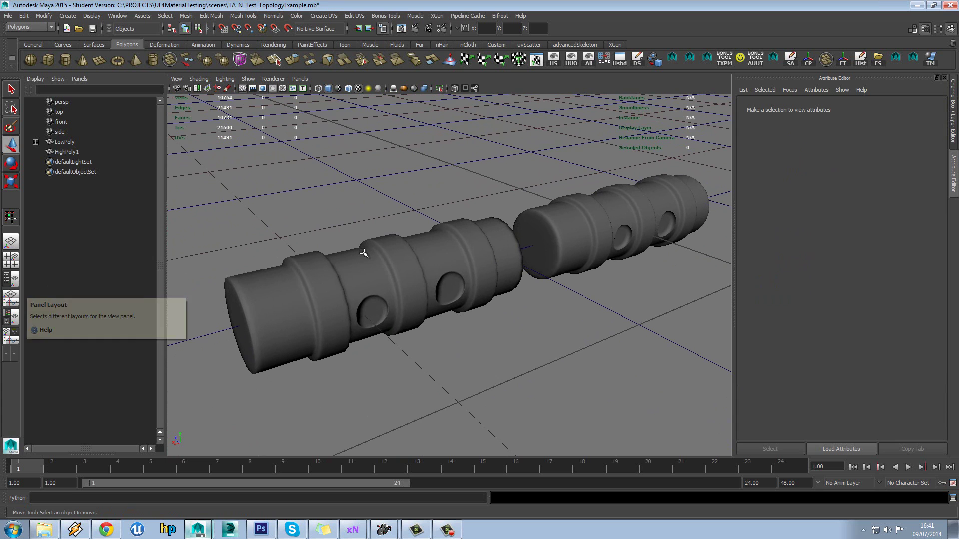
Step: Create a polygon cylinder, rotate it -90 degrees about X, and scale it uniformly to 0.348
left_click_drag(572, 243, 432, 289, "alt")
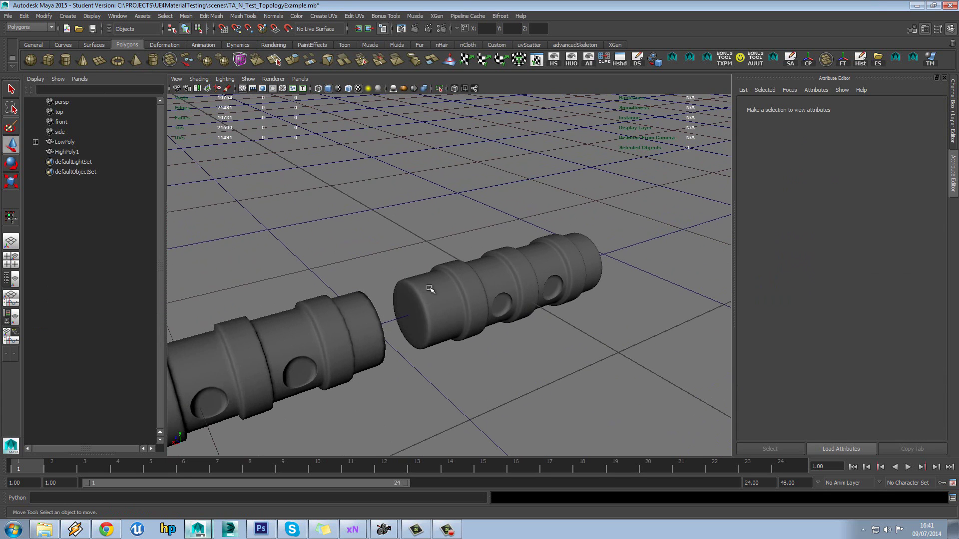
left_click(65, 60)
middle_click_drag(508, 282, 452, 224, "alt")
right_click_drag(452, 224, 602, 287, "alt")
key("r")
key("e")
left_click_drag(603, 257, 622, 318)
key("r")
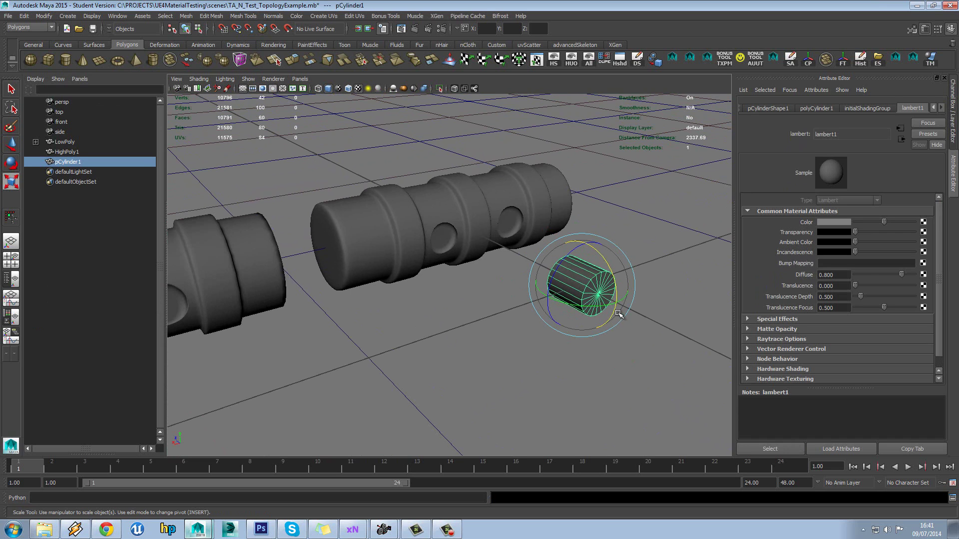
left_click_drag(581, 285, 343, 262)
Step: Move the small cylinder to X 592.786, Z 794.383, partly embedded in HighPoly1's side near its end, checking the overlap in wireframe
key("w")
middle_click_drag(343, 262, 445, 266, "alt")
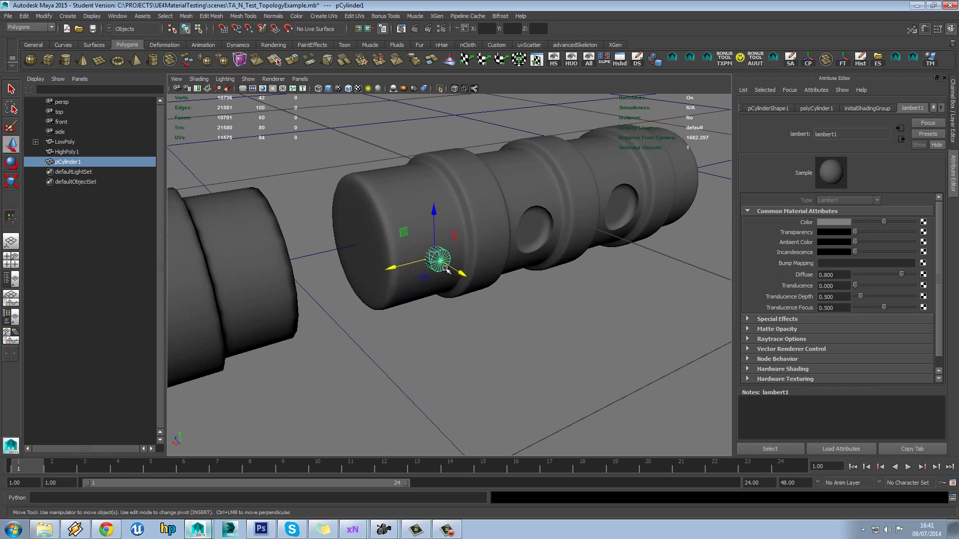
left_click_drag(445, 266, 463, 270, "alt")
right_click_drag(463, 270, 476, 290, "alt")
left_click_drag(478, 292, 462, 288)
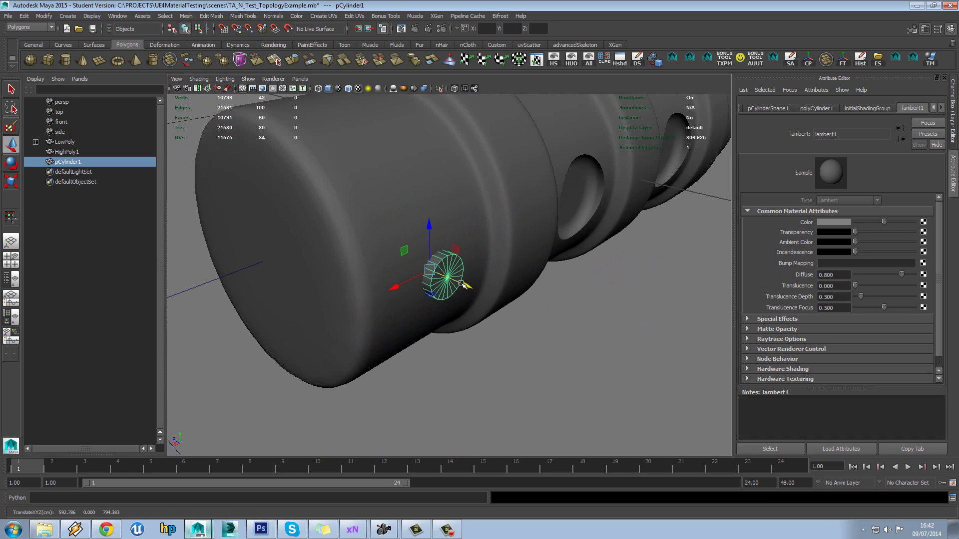
key("4")
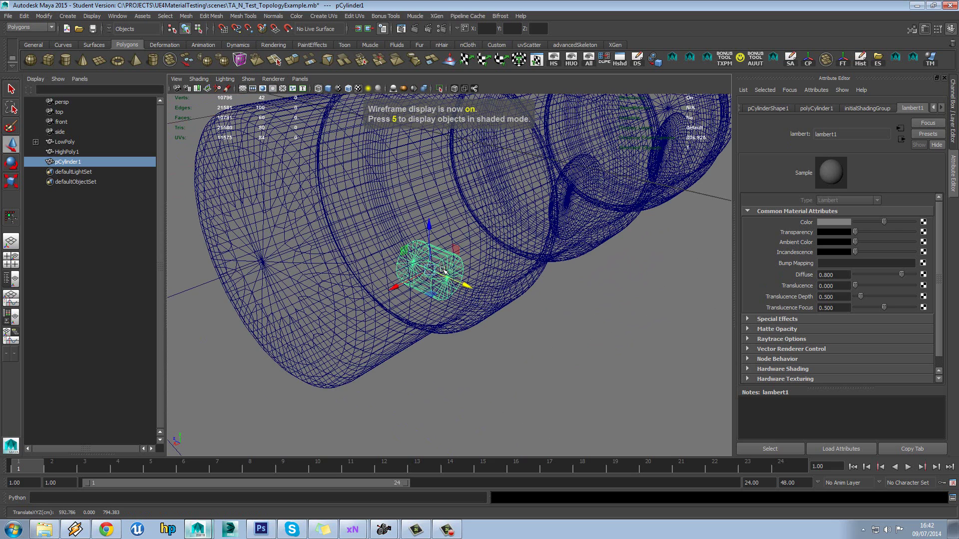
key("5")
Step: Bevel the outer rim edge loop of the small cylinder with 3 segments, and return to object mode
scroll(456, 272, "up", 5)
right_click_drag(454, 261, 453, 245)
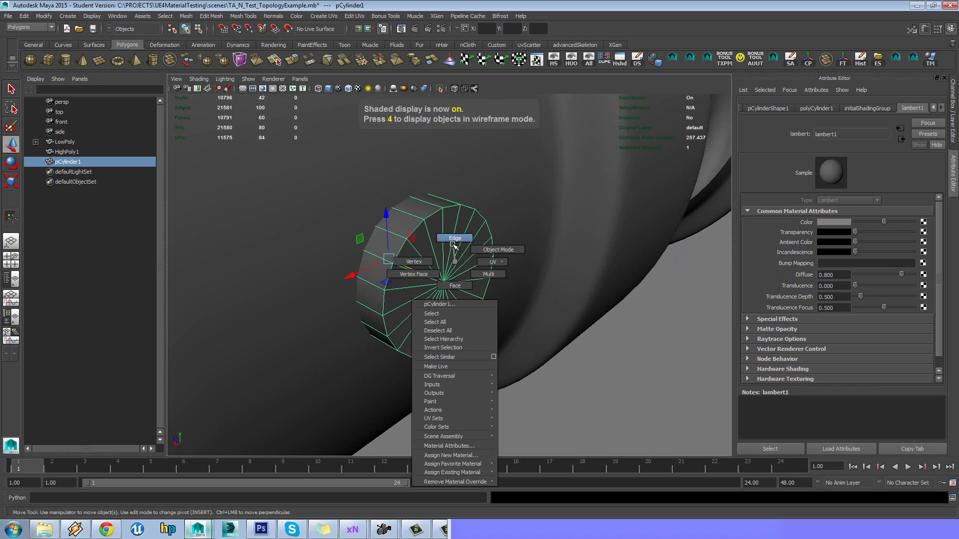
double_click(430, 208)
right_click_drag(432, 214, 474, 218, "shift")
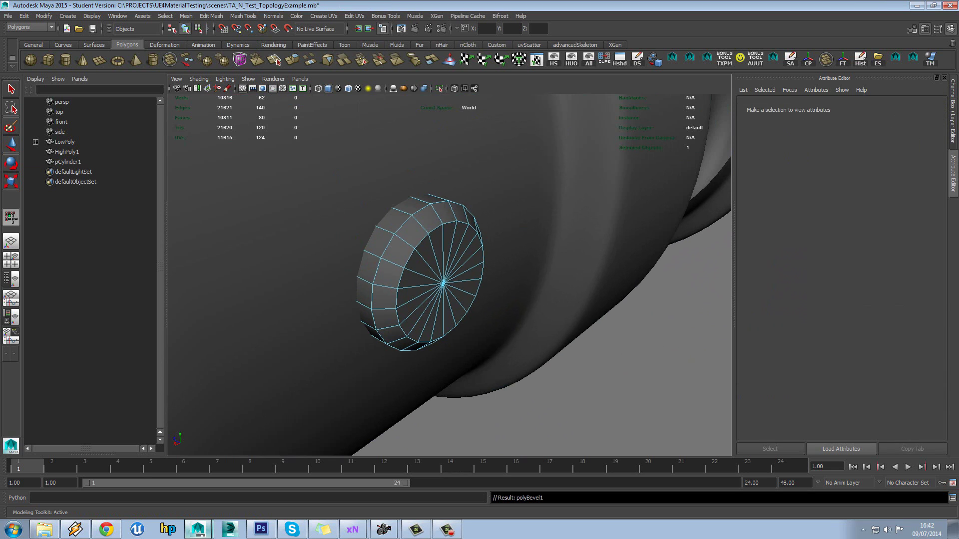
left_click(952, 118)
left_click(863, 129)
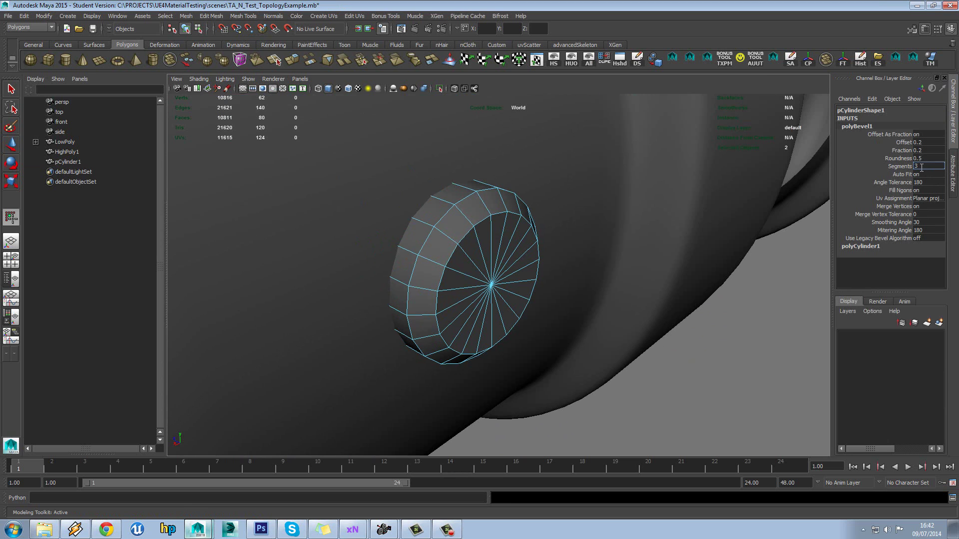
left_click(921, 168)
type("3")
key("Return")
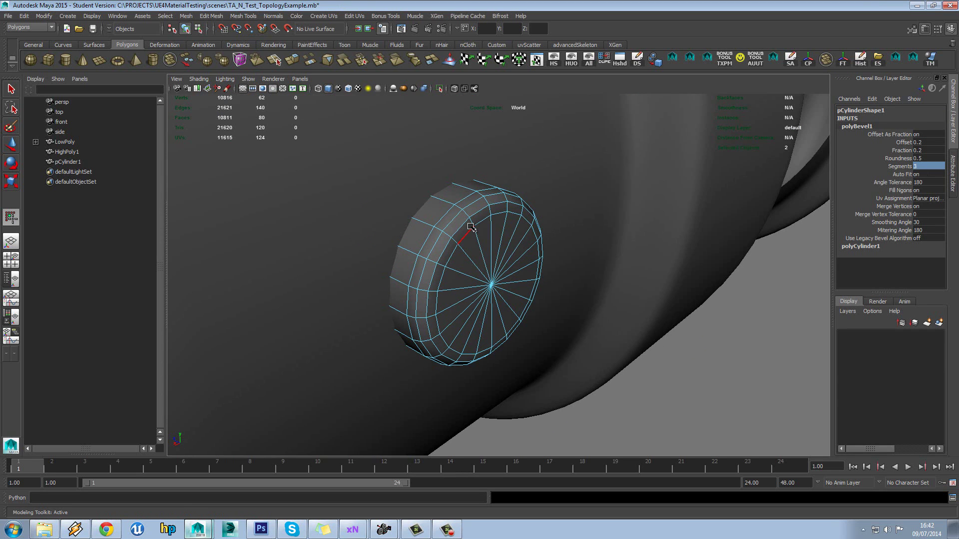
right_click_drag(470, 227, 476, 222)
Step: Move the bevelled small cylinder outward along Z to 802.538
scroll(476, 223, "down", 3)
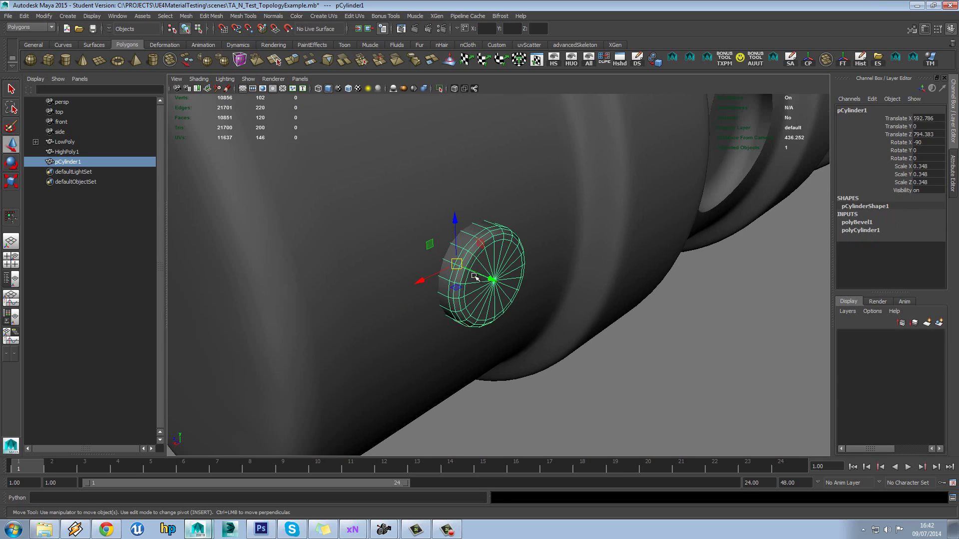
mouse_move(488, 277)
left_mouse_down()
mouse_move(471, 258)
mouse_move(489, 262)
left_mouse_up()
scroll(490, 262, "down", 3)
Step: Duplicate the bevelled small cylinder and move the copy along X to 569.302, beside the original
key("ctrl+d")
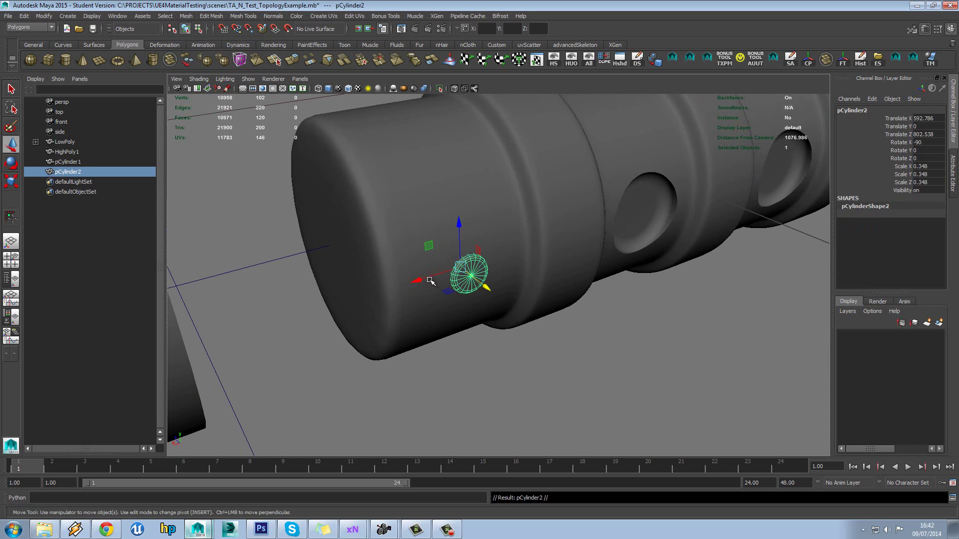
left_click_drag(418, 280, 396, 287)
left_click(469, 281, "shift")
left_click(545, 366)
Step: Examine in shaded and wireframe display how the two small cylinders intersect the high-poly cylinder's side
left_click_drag(531, 332, 548, 295, "alt")
left_click_drag(525, 233, 545, 228, "alt")
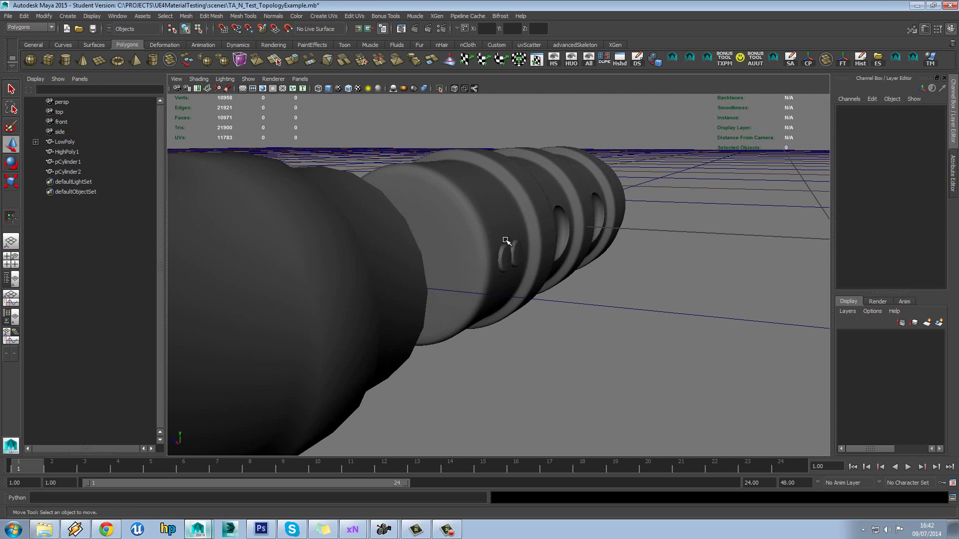
key("4")
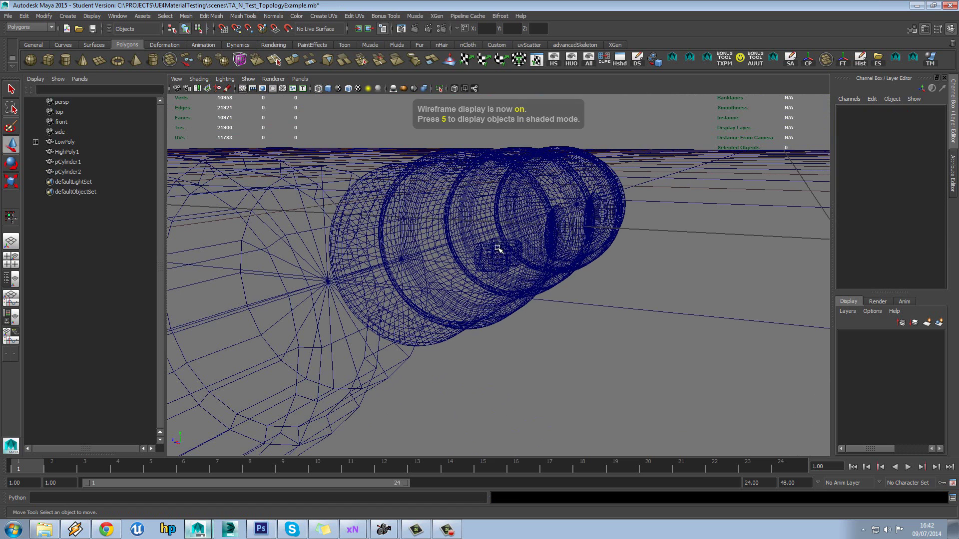
key("5")
mouse_move(505, 253)
left_mouse_down("alt")
mouse_move(548, 252)
mouse_move(478, 287)
left_mouse_up("alt")
scroll(520, 270, "down", 2)
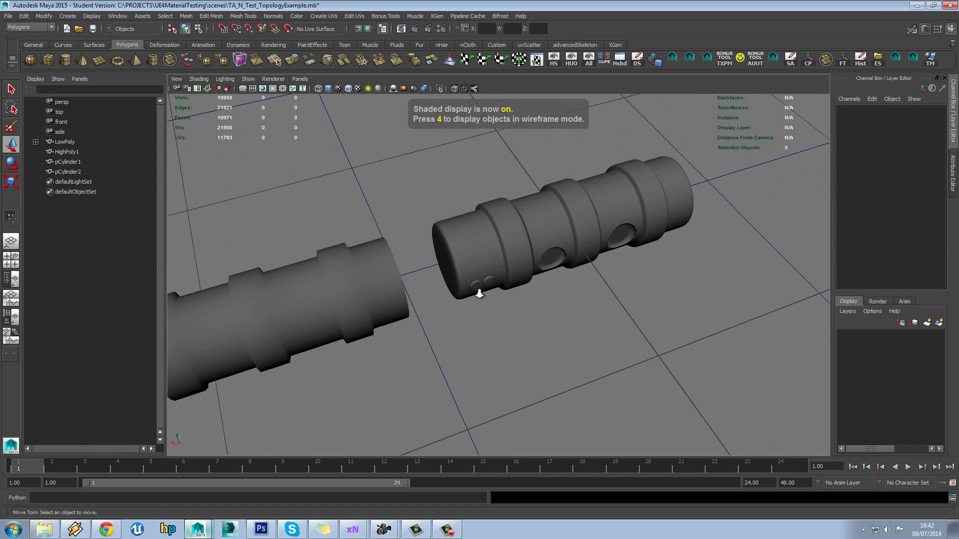
scroll(477, 287, "down", 3)
Step: Combine HighPoly1 and the two small bevelled cylinders into a single mesh
left_click(368, 302)
left_click_drag(449, 193, 582, 290)
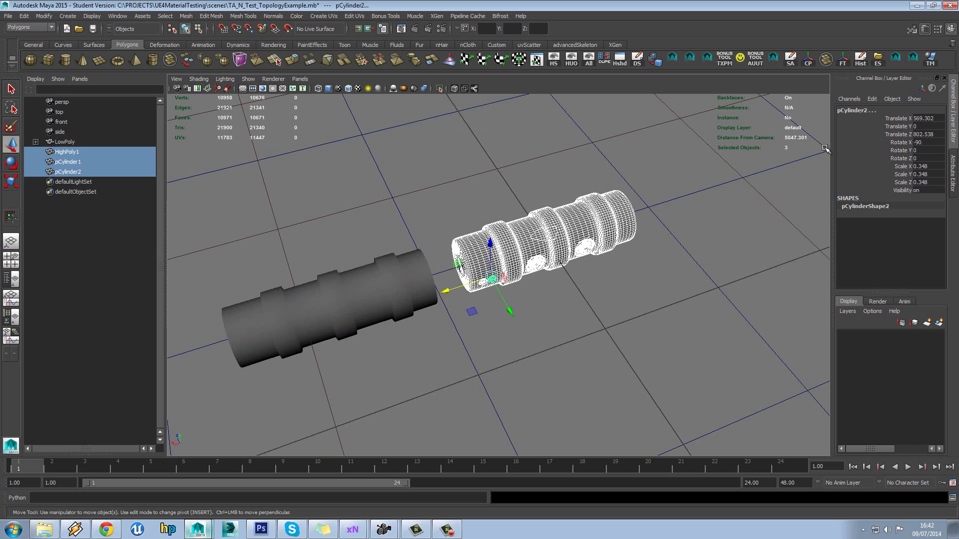
left_click(807, 60)
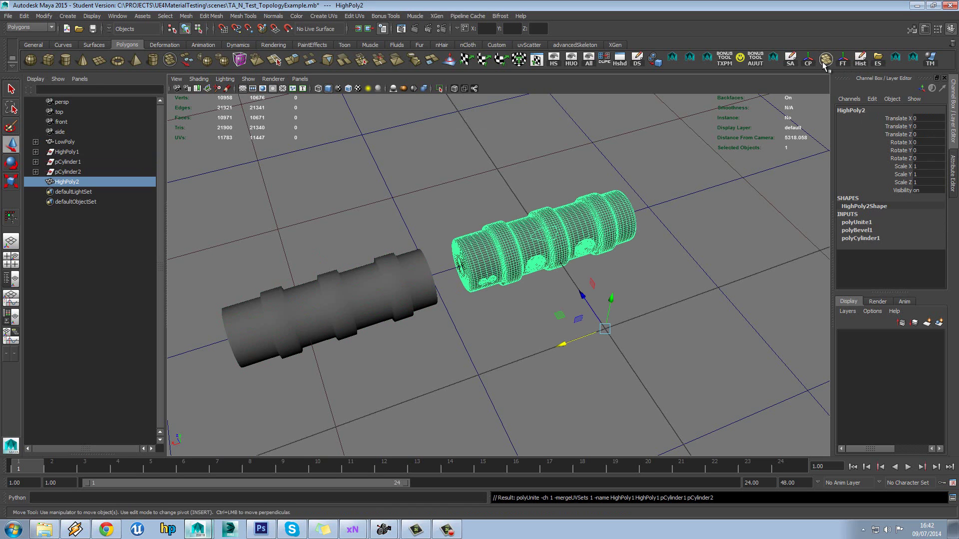
left_click(653, 274)
left_click_drag(652, 274, 564, 236, "alt")
left_click(563, 236)
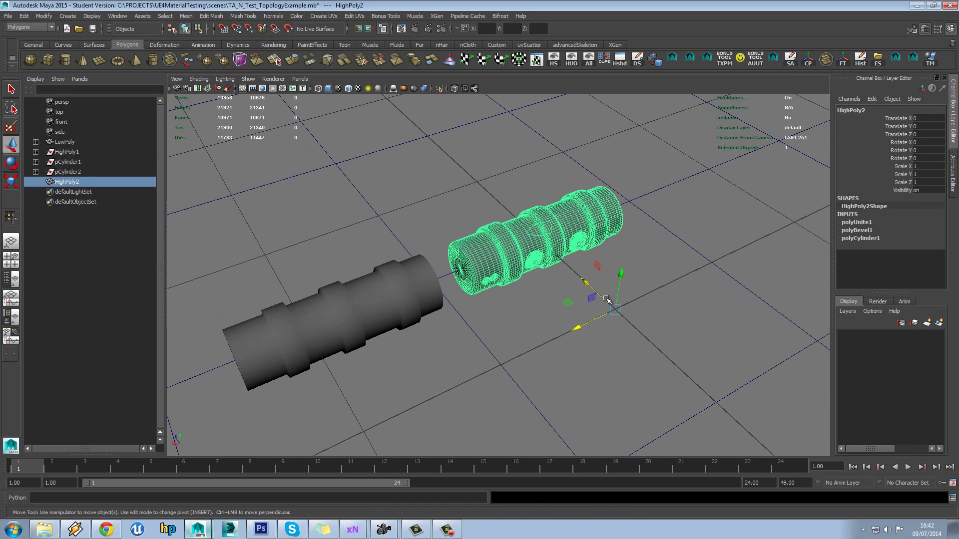
Step: Move LowPoly back over the high-poly mesh at X 0, and bake the normal map to TA_Topology_N.jpg with Transfer Maps
left_click(425, 290)
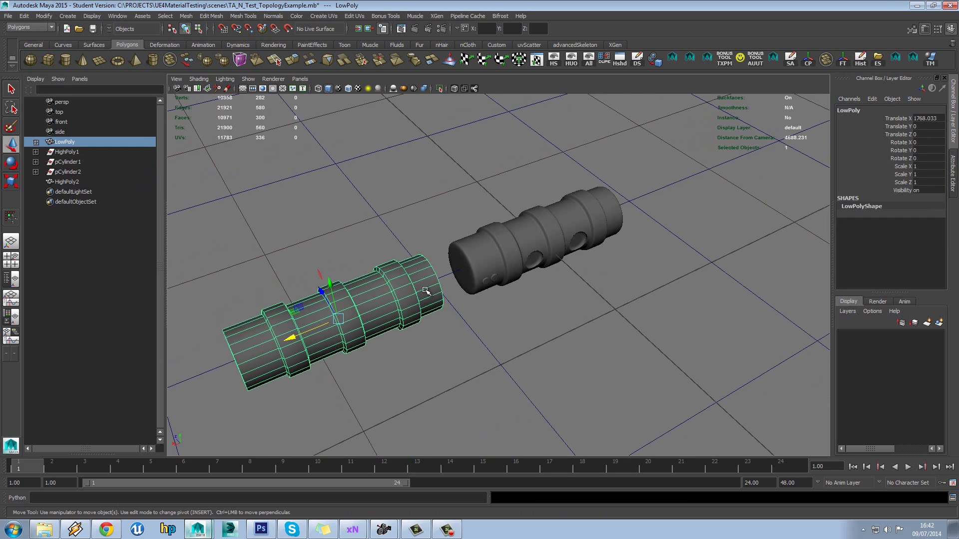
left_click_drag(305, 338, 537, 260)
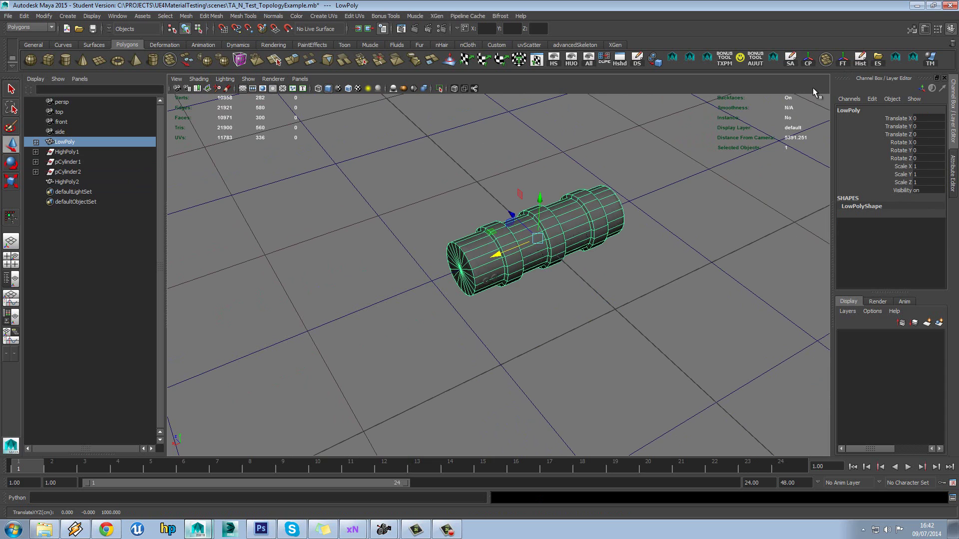
left_click(929, 59)
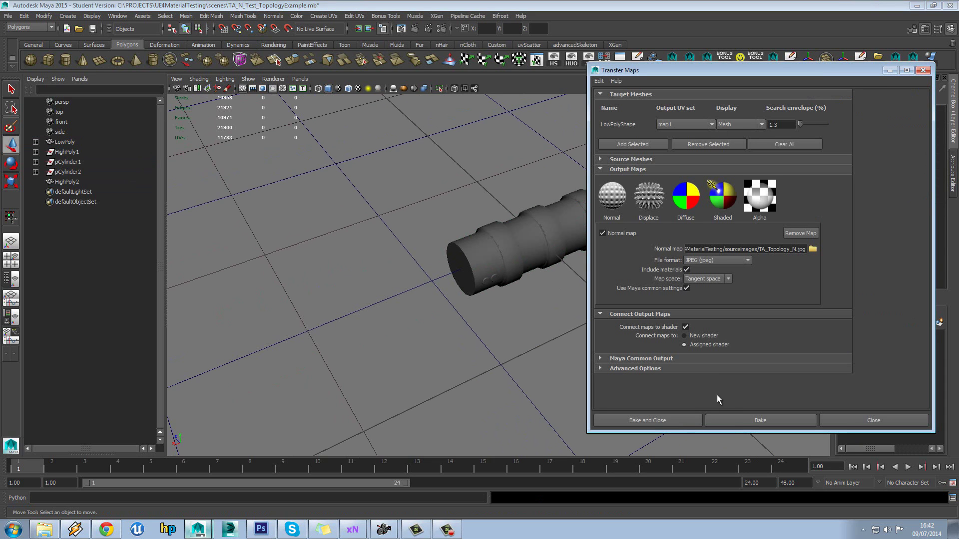
left_click(749, 421)
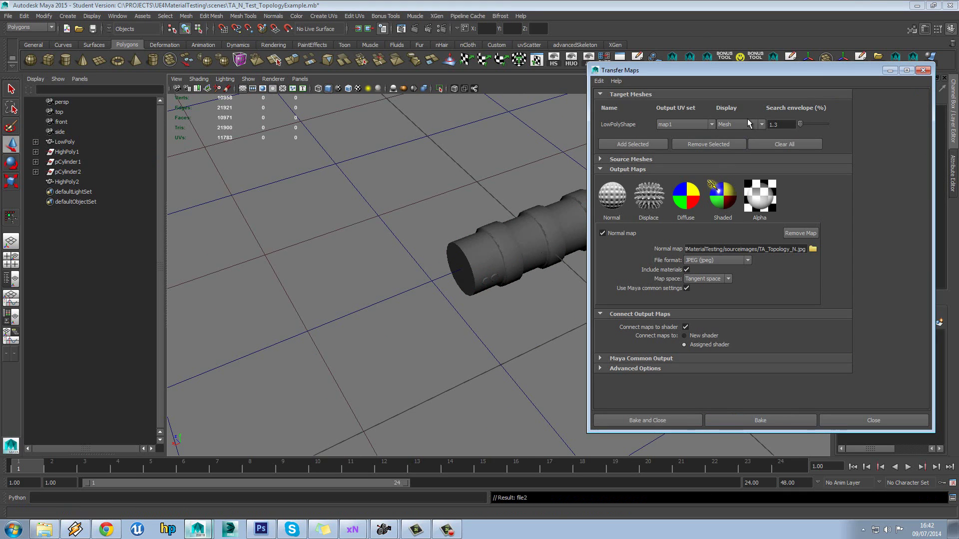
left_click(874, 419)
Step: Move the LowPoly mesh along X until it is clear of the combined high-poly cylinder, and deselect it
left_click(502, 249)
left_click_drag(502, 253, 273, 325)
left_click(322, 256)
left_click_drag(323, 262, 329, 244, "alt")
right_click_drag(328, 243, 470, 219, "alt")
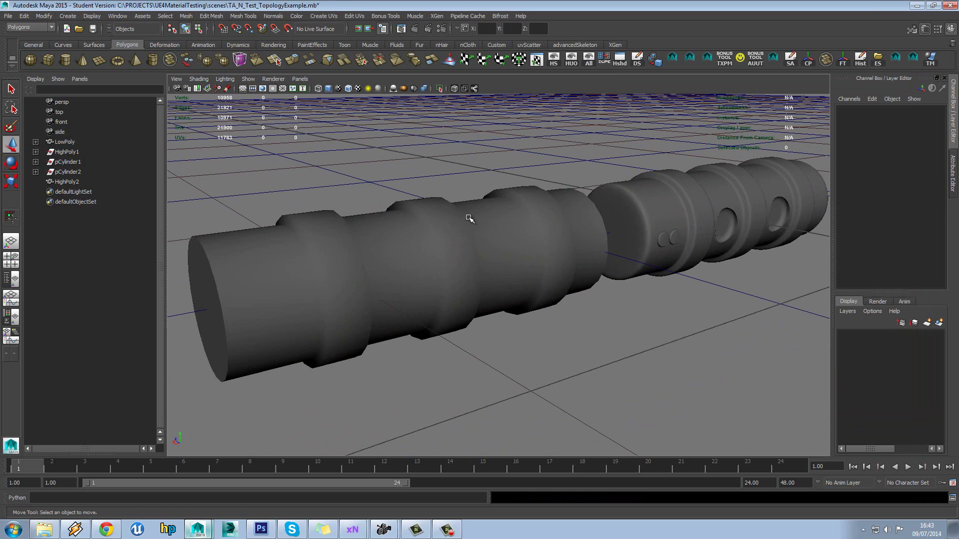
Step: Turn on textured viewport display and inspect the newly baked details on the low-poly cylinder
left_click(474, 220)
left_click(359, 88)
left_click(413, 160)
left_click_drag(413, 161, 447, 171, "alt")
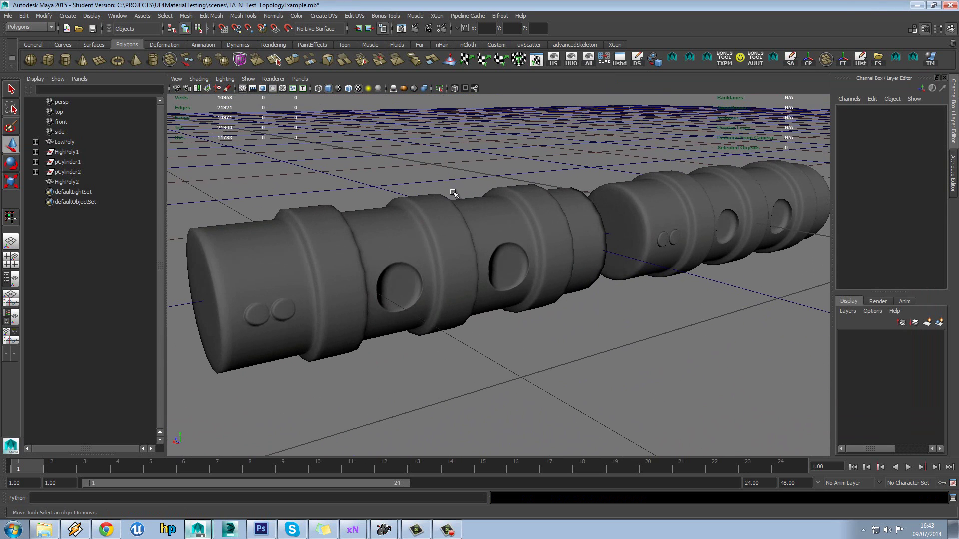
Step: Open the bump texture of LowPoly's lambert11 material and examine the baked TA_Topology_N.jpg image at full size
left_click(463, 235)
left_click(954, 174)
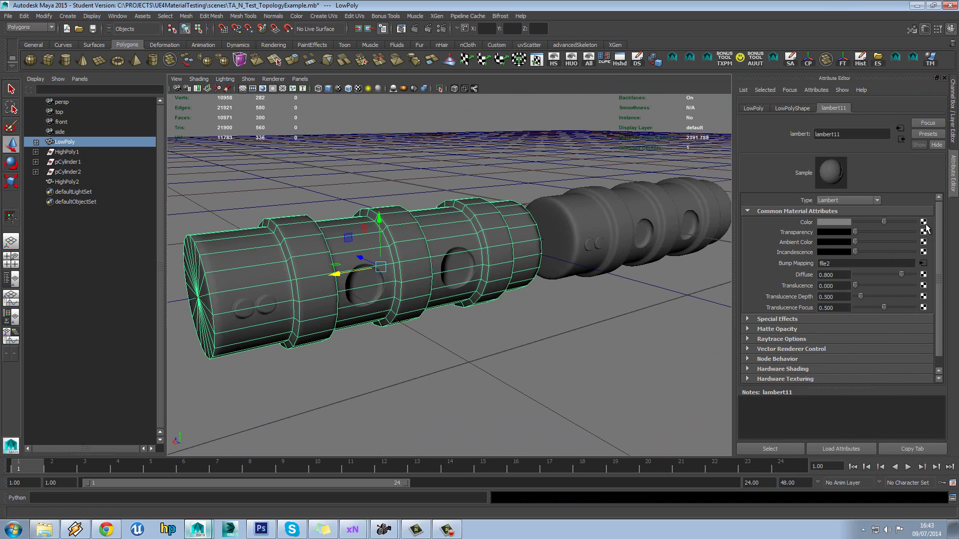
left_click(923, 264)
left_click(912, 267)
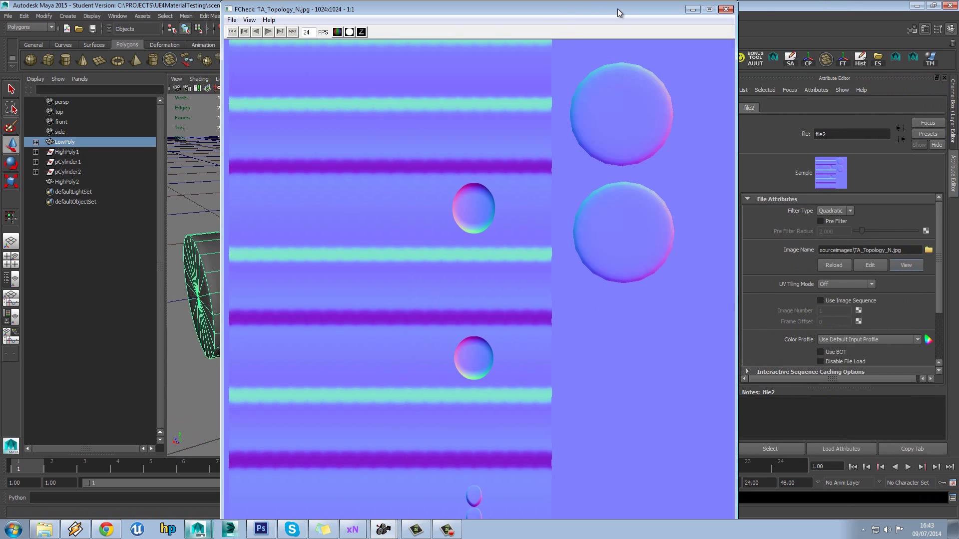
left_click_drag(618, 13, 750, 4)
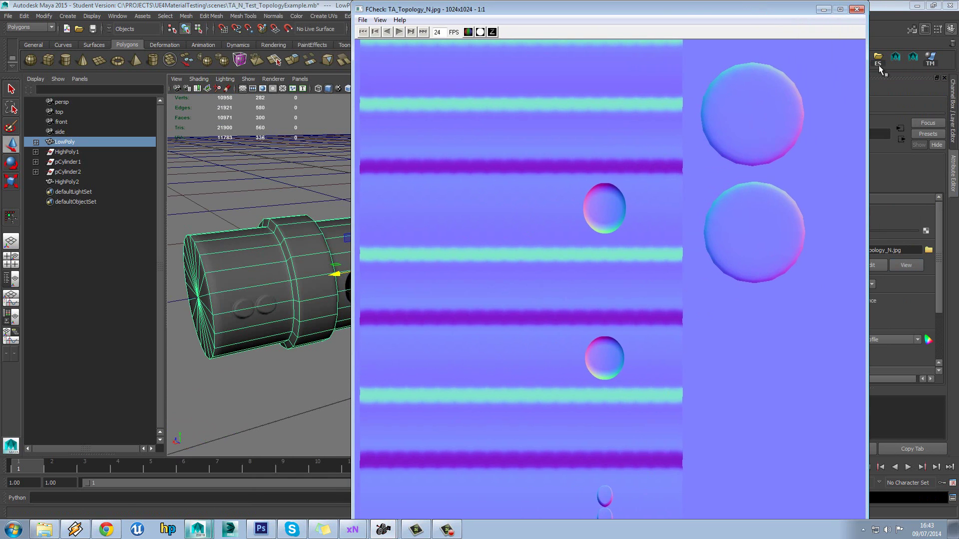
left_click(857, 10)
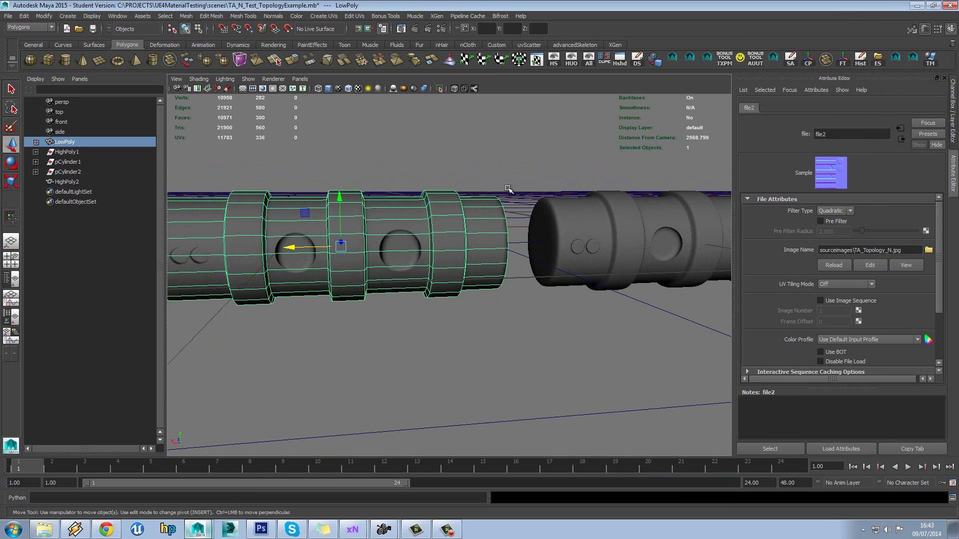
Step: Examine the baked recesses and raised discs on LowPoly against its wireframe
left_click(497, 163)
left_click_drag(480, 170, 479, 214, "alt")
middle_click_drag(479, 214, 534, 195, "alt")
left_click(366, 232)
right_click_drag(365, 231, 394, 243, "alt")
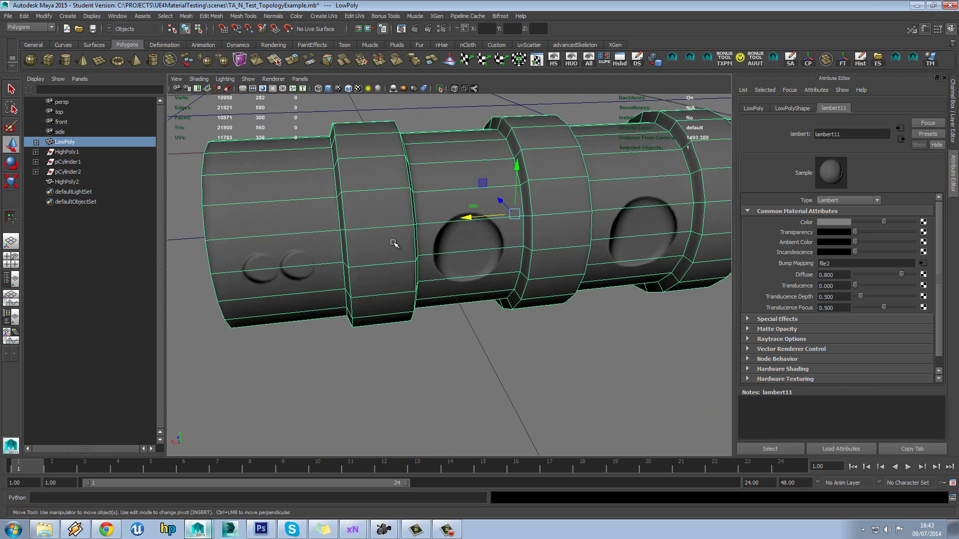
left_click_drag(394, 244, 361, 245, "alt")
middle_click_drag(403, 239, 431, 250, "alt")
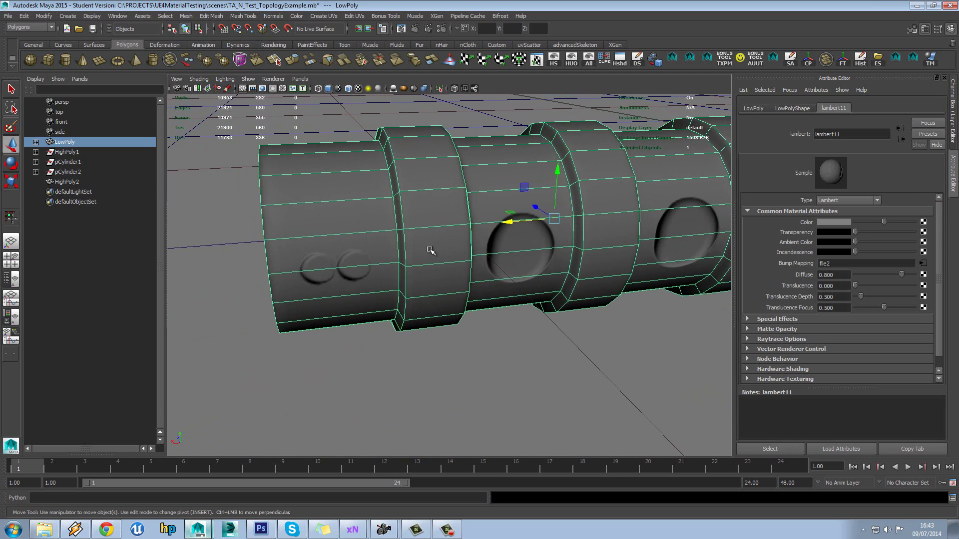
scroll(459, 270, "down", 4)
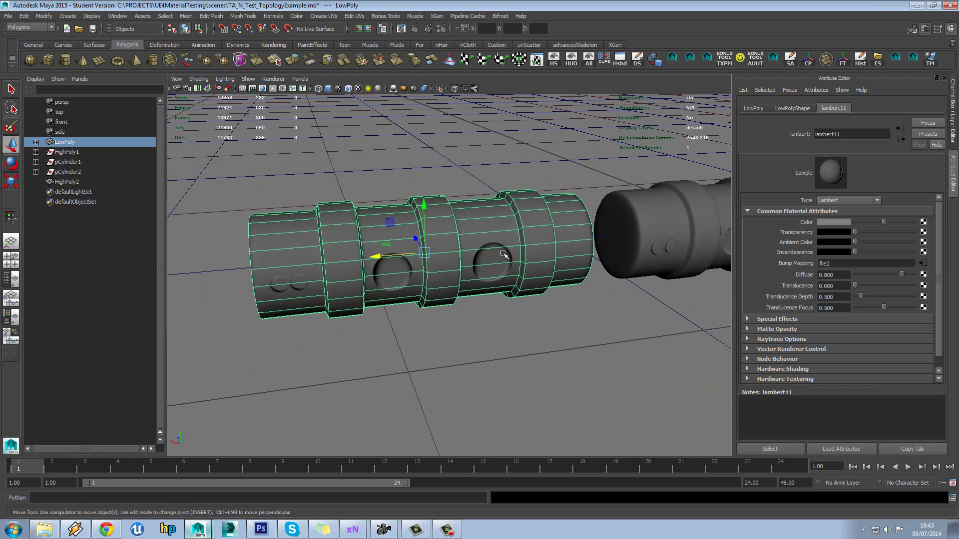
middle_click_drag(327, 280, 439, 264, "alt")
scroll(439, 265, "up", 2)
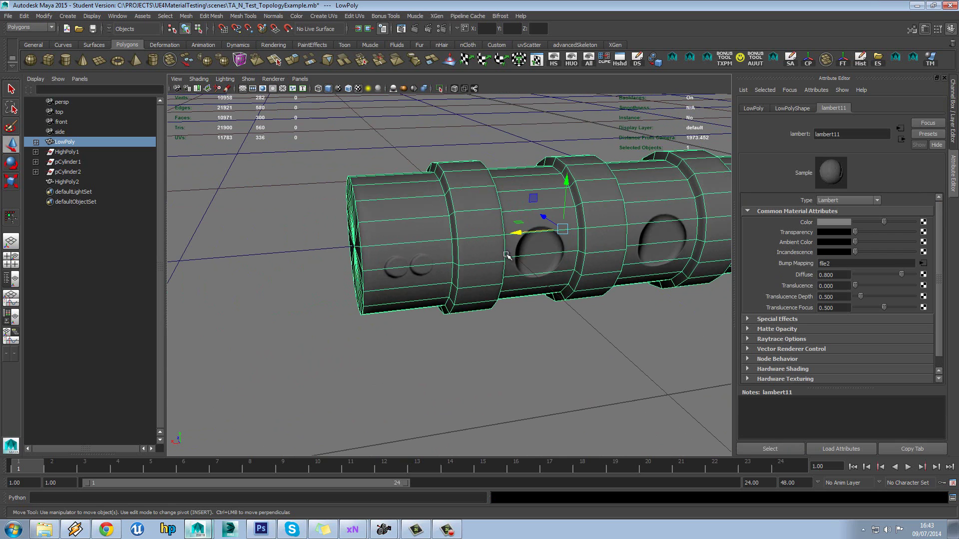
scroll(397, 283, "up", 3)
left_click_drag(387, 269, 410, 275, "alt")
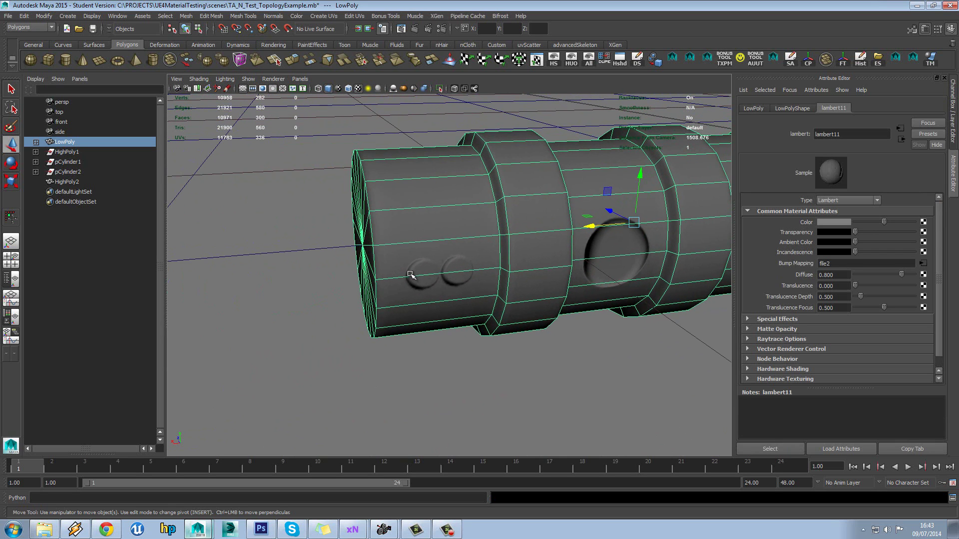
Step: Bring up LowPoly's UV layout in the UV Texture Editor and assign a checker shader to the mesh
left_click(542, 63)
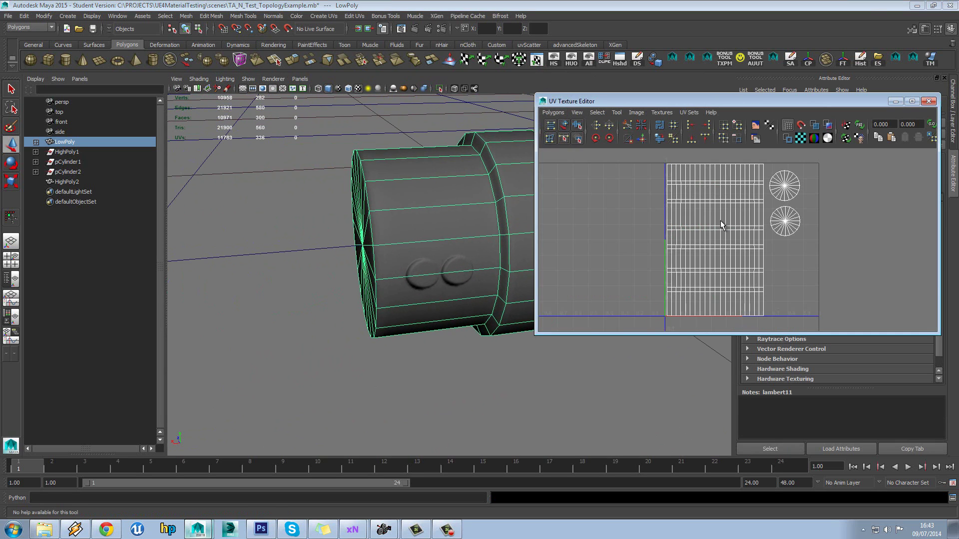
scroll(728, 237, "up", 3)
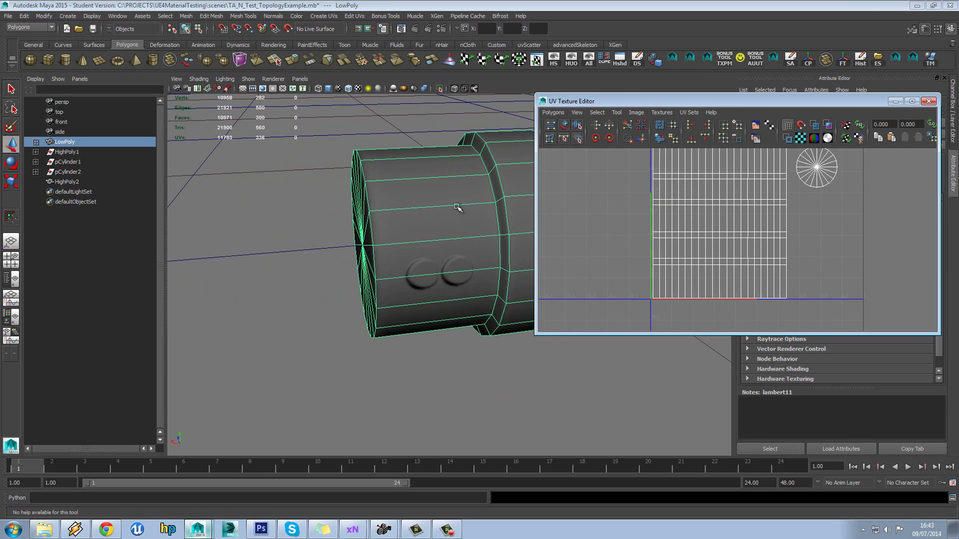
left_click(323, 16)
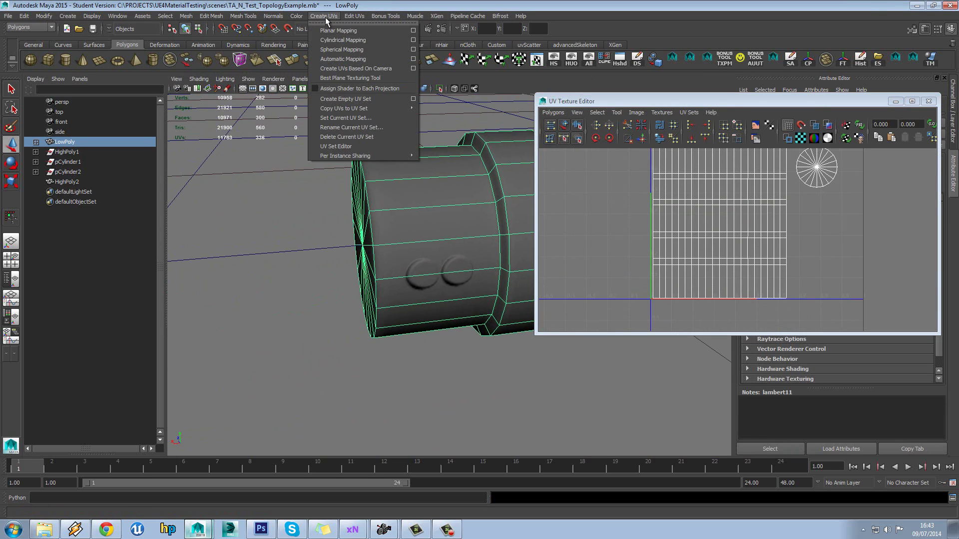
mouse_move(385, 16)
mouse_move(406, 107)
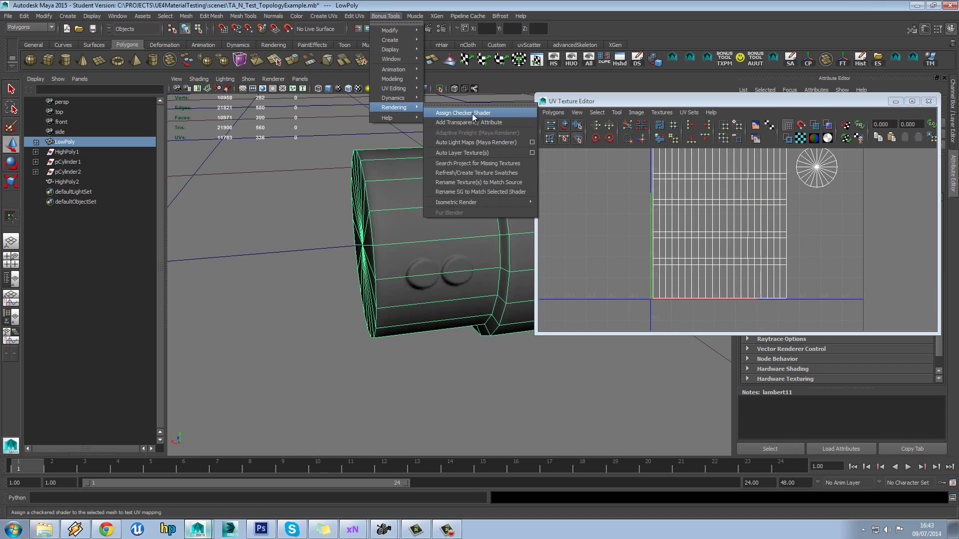
left_click(472, 112)
left_click_drag(496, 211, 490, 231, "alt")
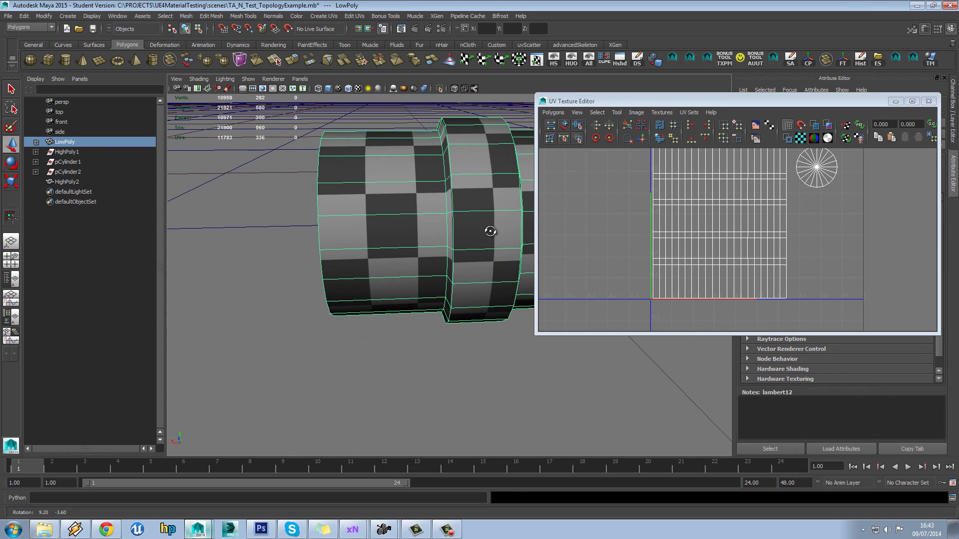
Step: Select the shell UVs along LowPoly's end rim and shift them slightly inward along V, then reselect the whole object
right_click_drag(706, 248, 721, 253)
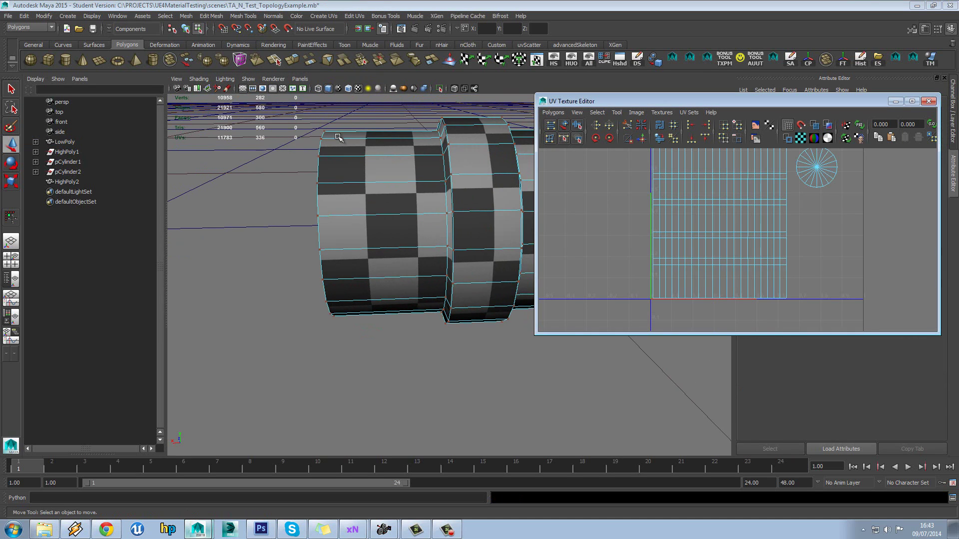
left_click_drag(357, 106, 263, 400)
middle_click_drag(759, 233, 761, 214, "alt")
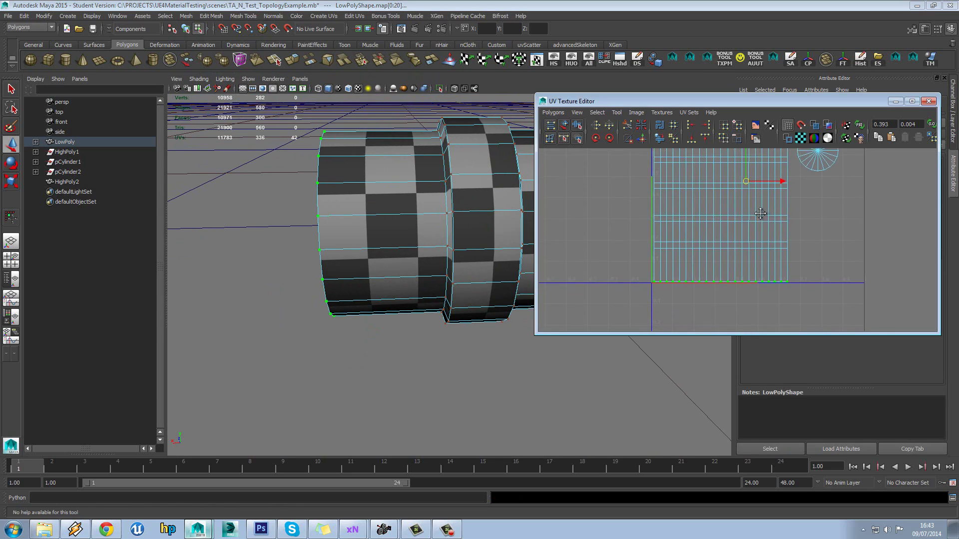
scroll(761, 214, "up", 1)
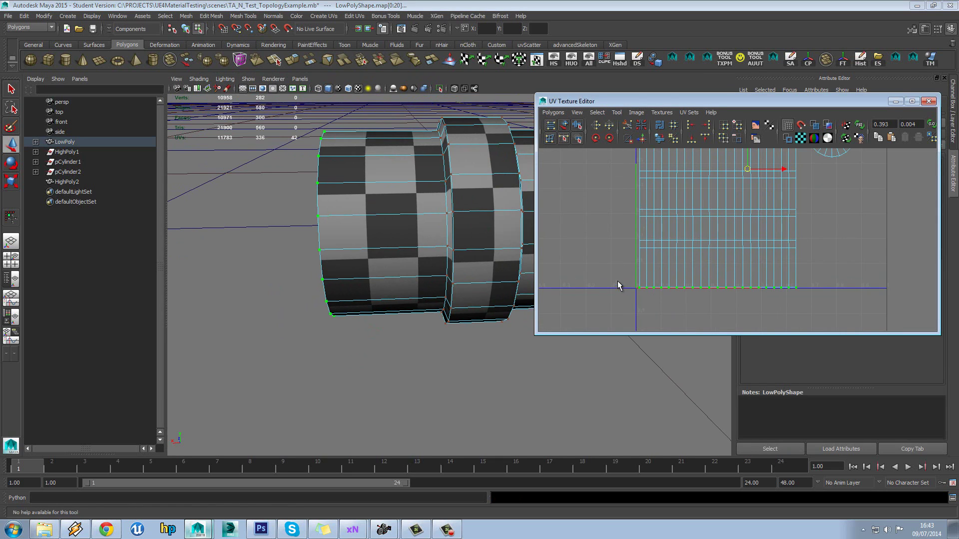
left_click_drag(618, 285, 833, 314)
left_click_drag(719, 252, 719, 243)
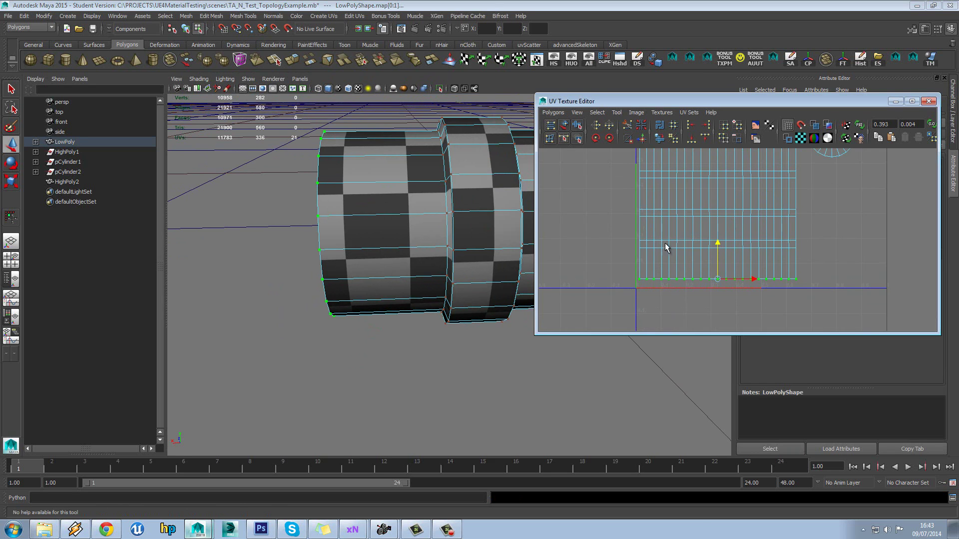
left_click_drag(420, 218, 439, 223, "alt")
right_click_drag(439, 223, 460, 214)
left_click(461, 214)
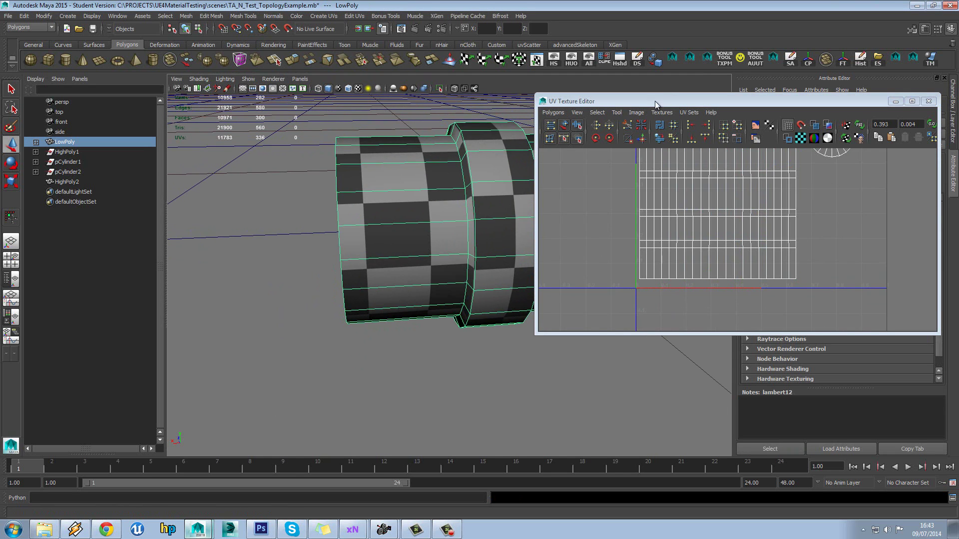
Step: Insert an edge loop around LowPoly close to its end rim, return to object selection and close the UV Texture Editor
left_click_drag(655, 105, 710, 128)
right_click_drag(310, 220, 311, 196)
left_click(370, 193)
right_click(369, 193, "shift")
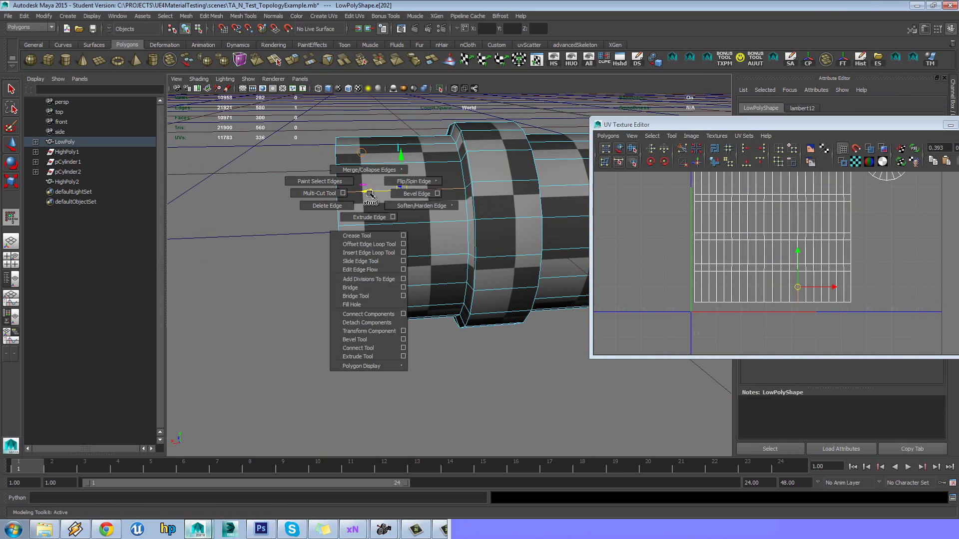
left_click(369, 253)
left_click_drag(350, 229, 351, 231)
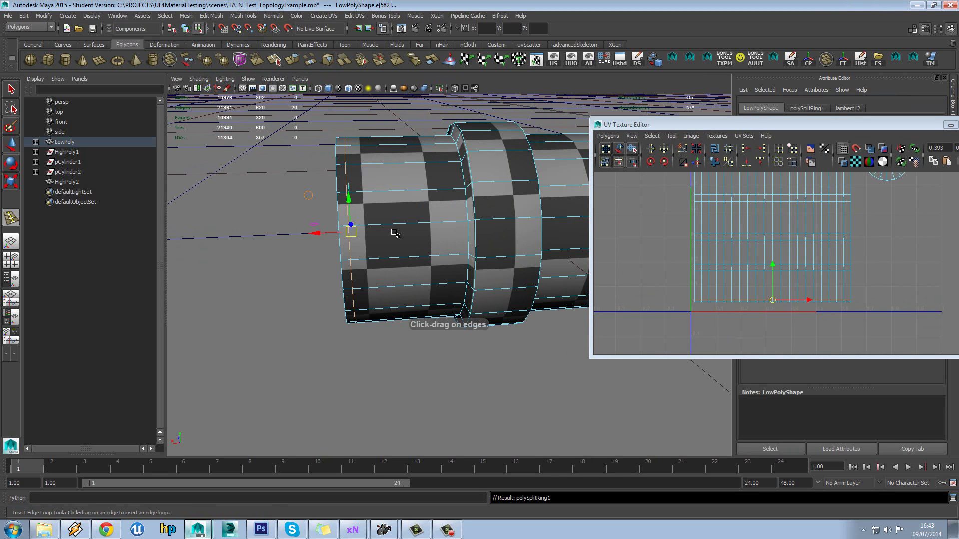
right_click_drag(394, 233, 434, 214)
key("f")
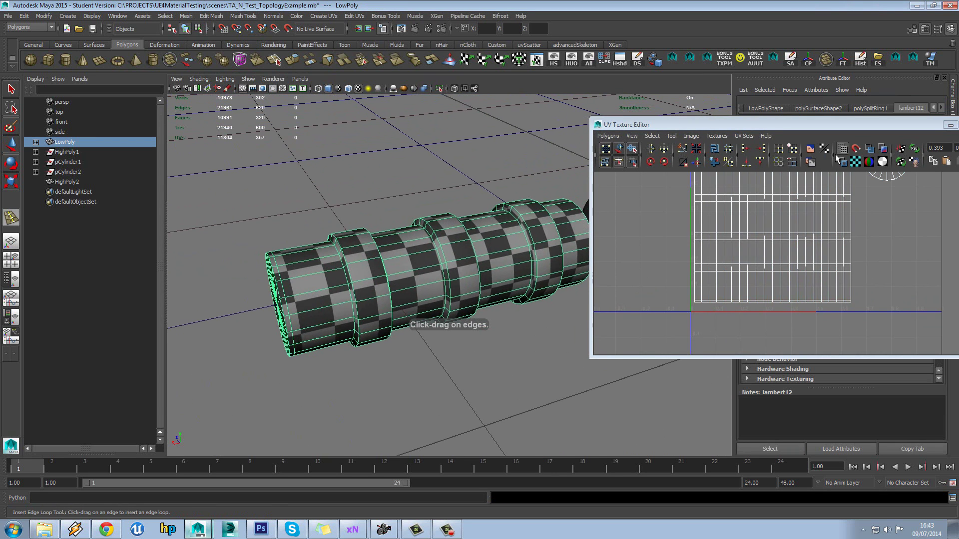
left_click(861, 169)
Step: Move LowPoly back over the high-poly mesh and rebake the normal map to TA_Topology_N.jpg with Transfer Maps
key("w")
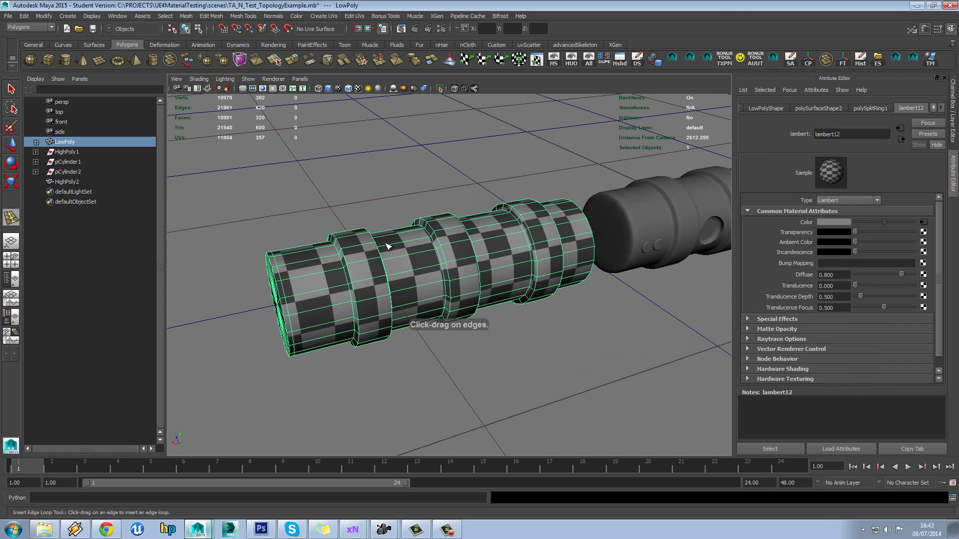
key("f")
left_click_drag(395, 280, 649, 214)
left_click(928, 60)
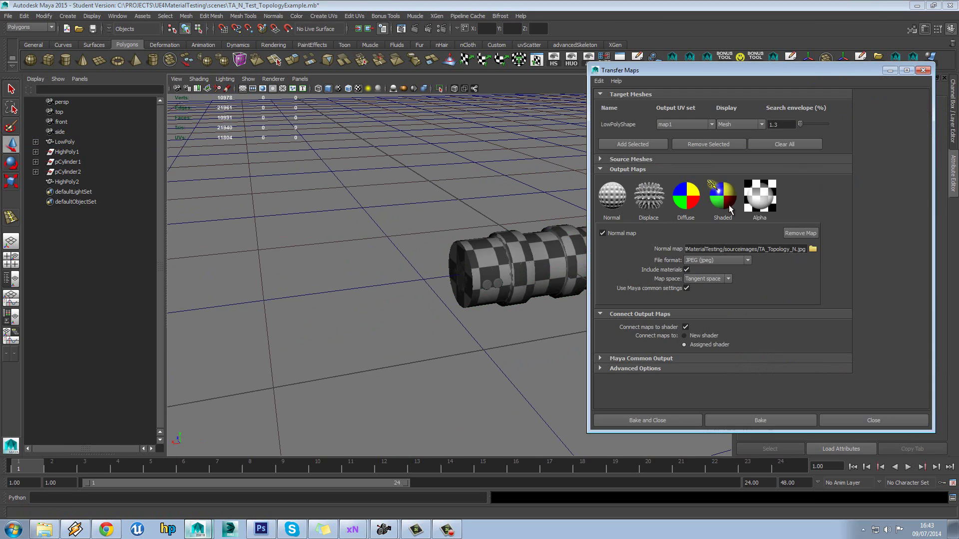
left_click(764, 418)
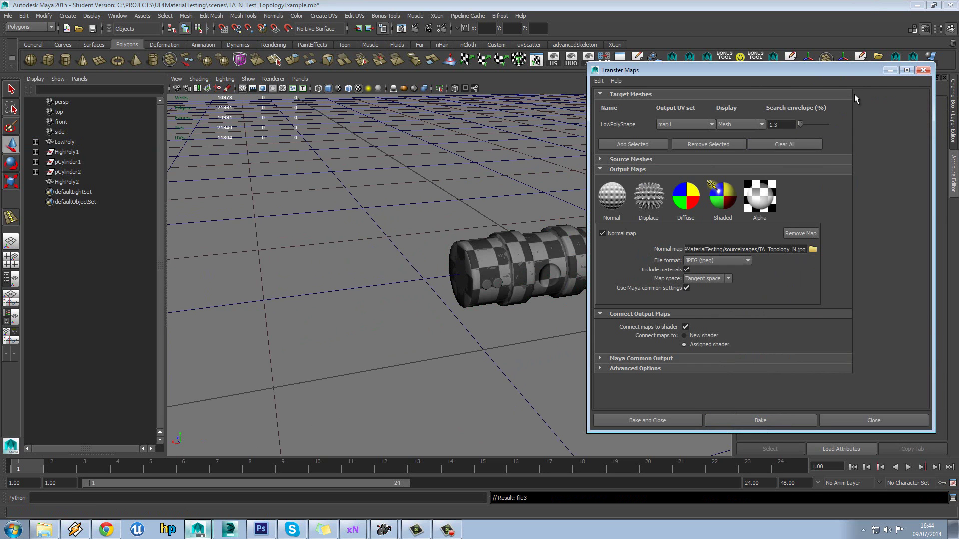
left_click(921, 70)
Step: Move LowPoly about 1687 cm along X, clear of the high-poly cylinder, and inspect the rebaked details over the checker pattern
left_click(580, 244)
left_click_drag(521, 265, 259, 294)
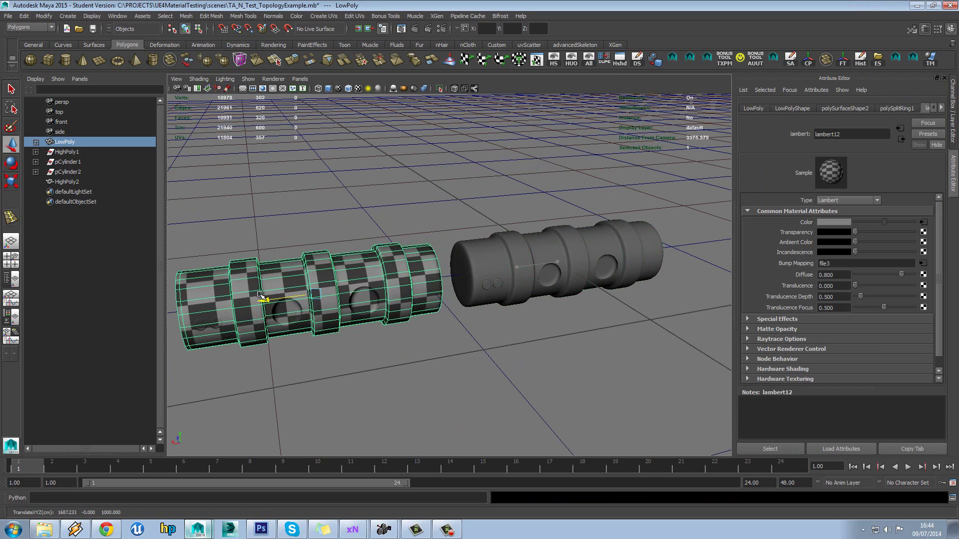
middle_click_drag(335, 284, 474, 259, "alt")
scroll(474, 259, "up", 2)
left_click_drag(481, 261, 480, 255, "alt")
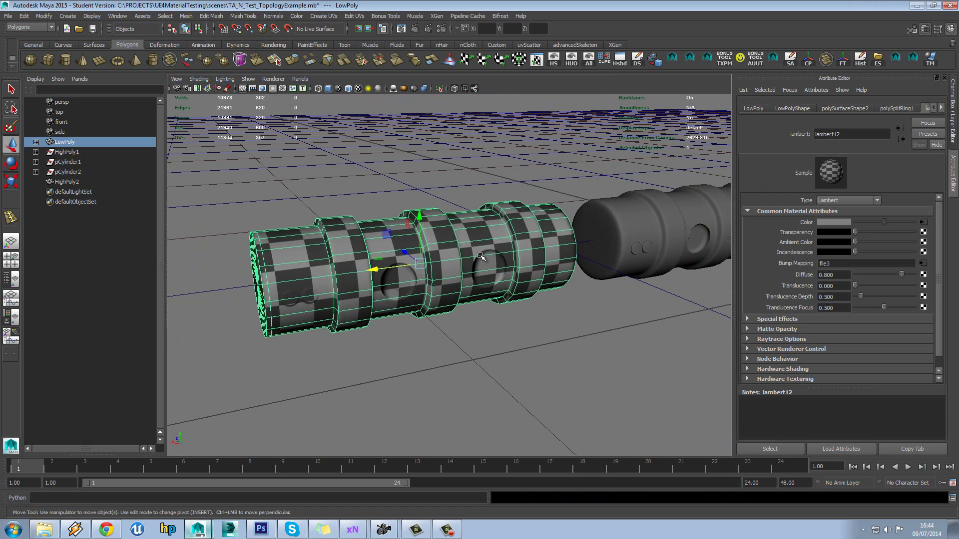
left_click(423, 182)
left_click_drag(387, 224, 379, 214, "alt")
middle_click_drag(395, 219, 447, 218, "alt")
scroll(449, 219, "up", 5)
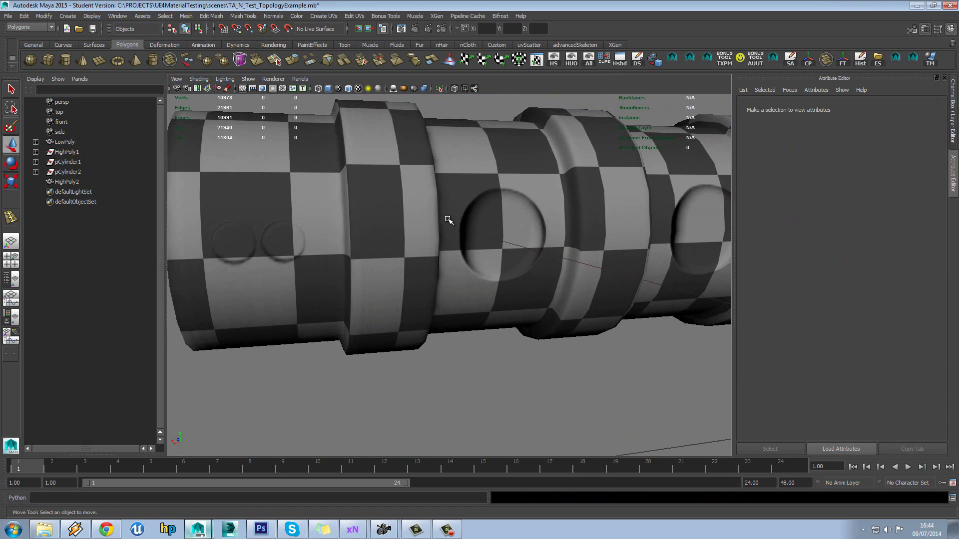
mouse_move(448, 217)
left_mouse_down("alt")
mouse_move(456, 226)
mouse_move(443, 231)
mouse_move(456, 212)
left_mouse_up("alt")
Step: Show the Hypershade layout and graph the input and output connections of the lambert12 checker material
left_click(462, 235)
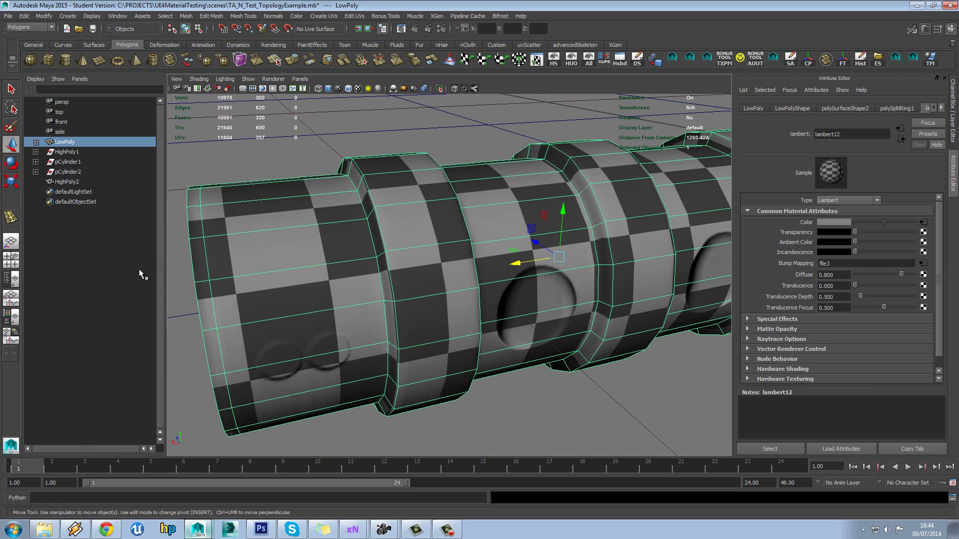
left_click(11, 317)
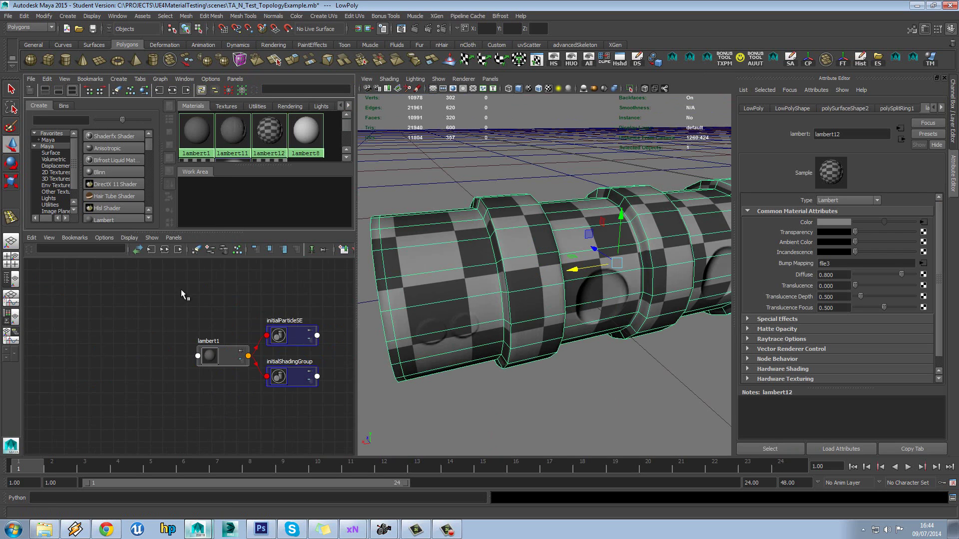
right_click(265, 136)
left_click(264, 134)
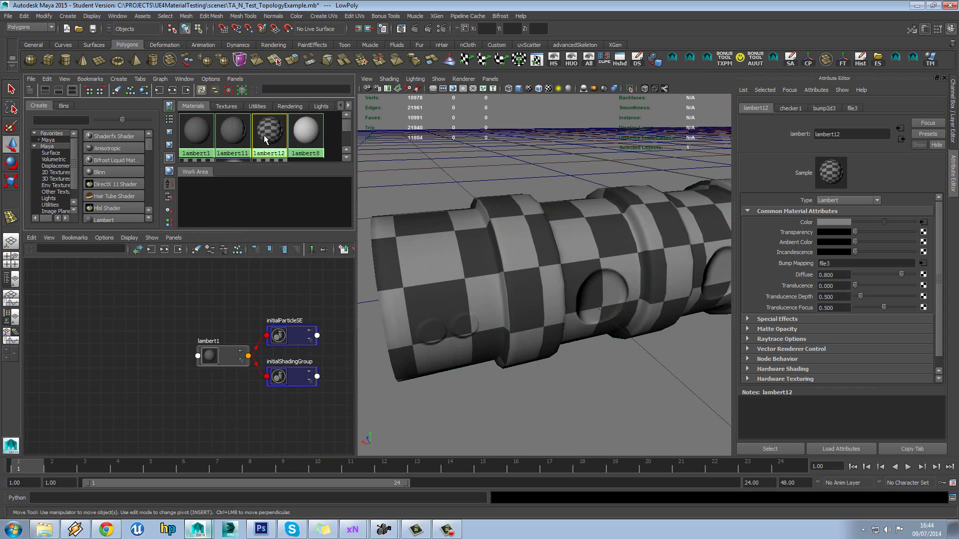
left_click(161, 249)
left_click(218, 315)
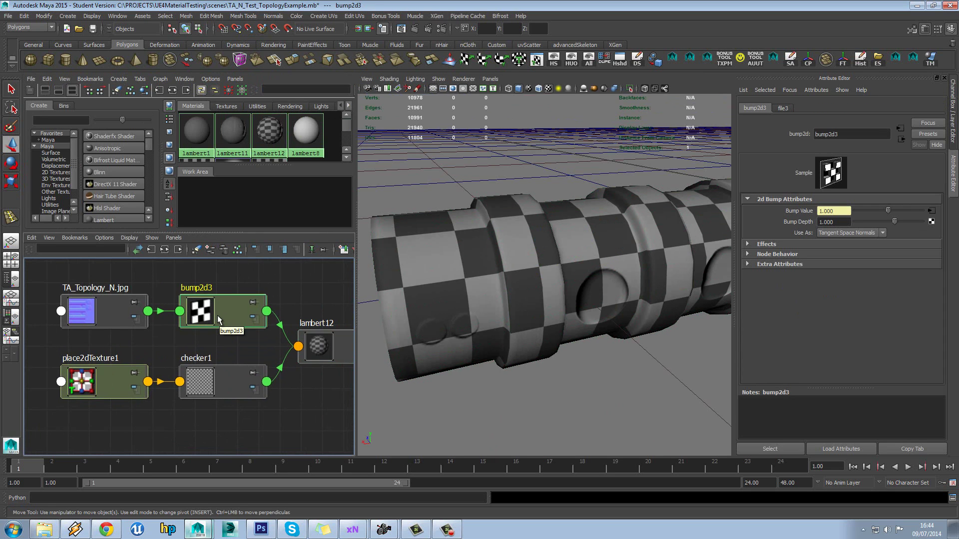
Step: Delete the checker1 node from lambert12's network and return to the Outliner and perspective layout
scroll(217, 316, "down", 2)
scroll(256, 319, "up", 2)
left_click(184, 378)
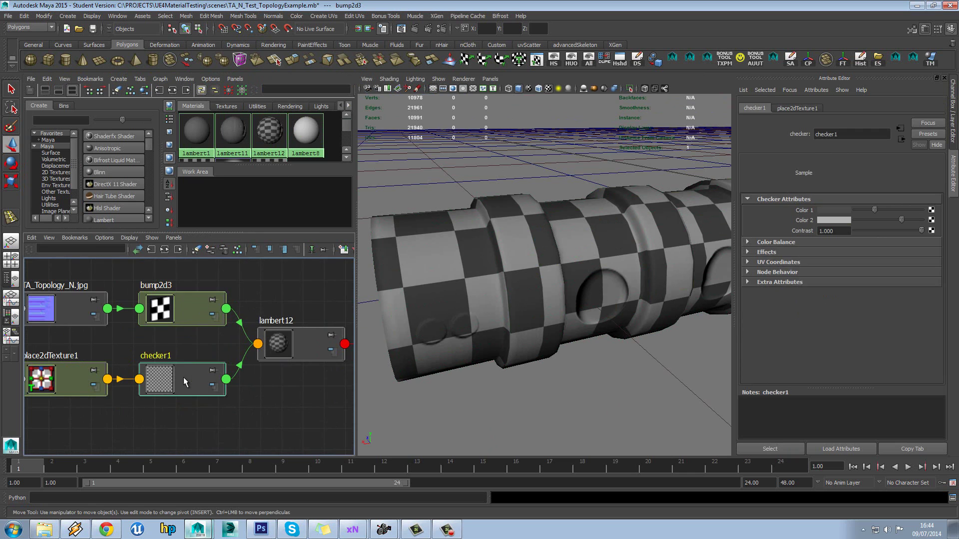
key("Delete")
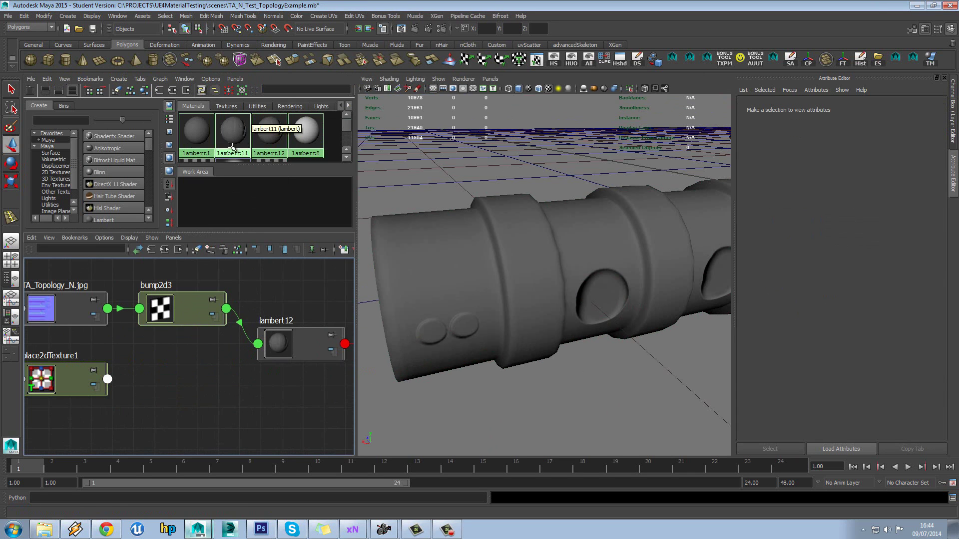
left_click(11, 281)
left_click_drag(394, 285, 510, 302, "alt")
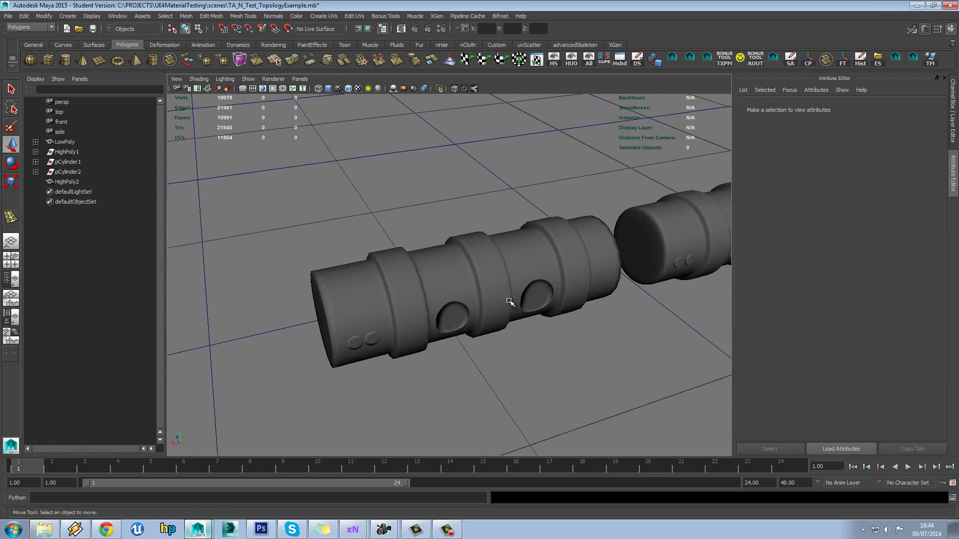
Step: Inspect both cylinders without the checker pattern, and view the TA_Topology_N.jpg normal map used in LowPoly's lambert12 bump mapping
left_click(452, 300)
left_click_drag(434, 312, 378, 313, "alt")
left_click_drag(447, 331, 430, 314, "alt")
left_click(439, 235)
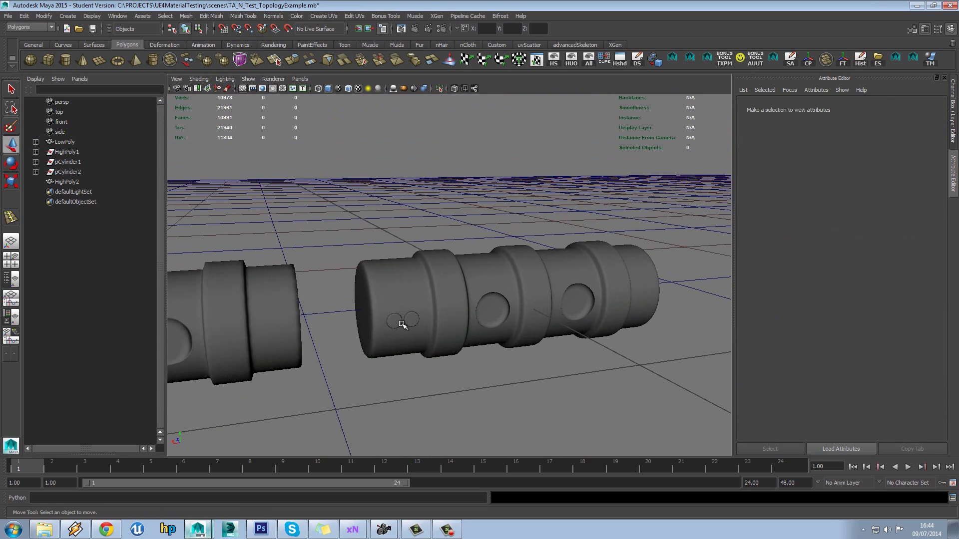
left_click_drag(488, 307, 456, 278, "alt")
left_click(452, 275)
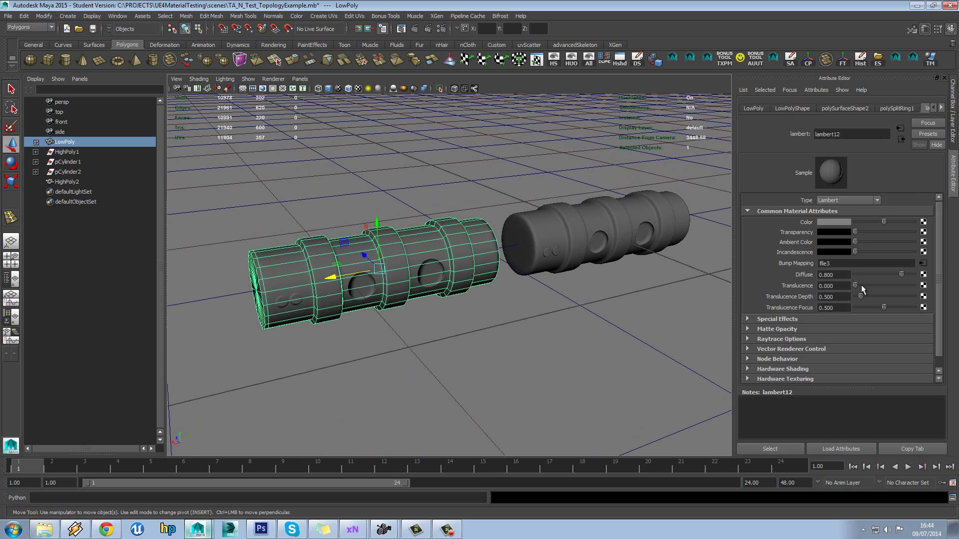
left_click(922, 263)
left_click(907, 266)
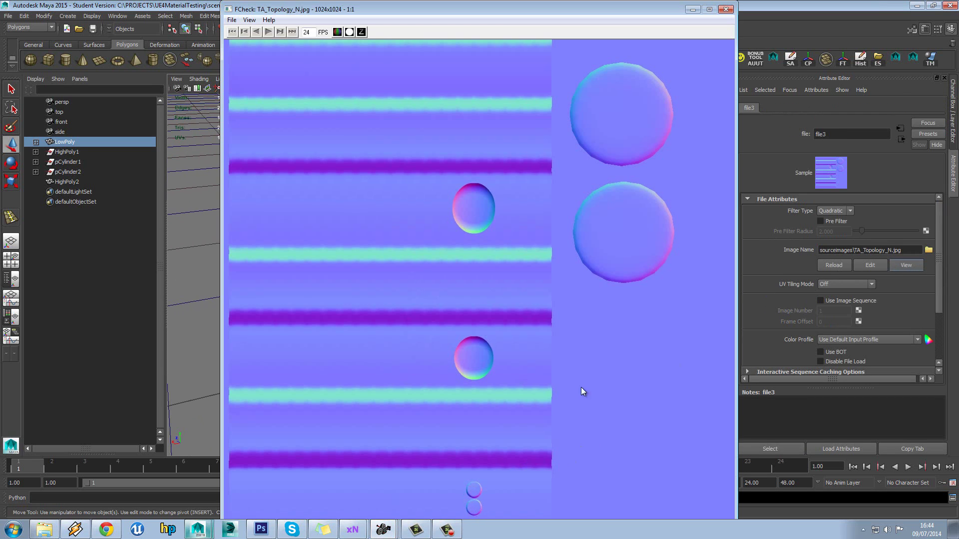
left_click(726, 9)
Step: Compare the baked LowPoly cylinder with the high-poly one and select HighPoly2 to examine its wireframe
left_click_drag(434, 224, 426, 246, "alt")
right_click_drag(424, 248, 433, 239)
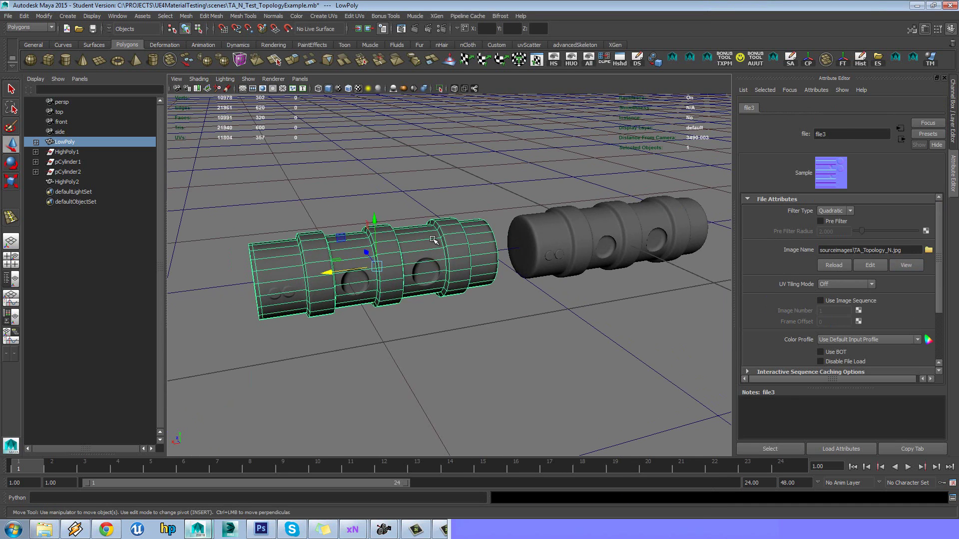
left_click(387, 190)
left_click_drag(388, 190, 400, 195, "alt")
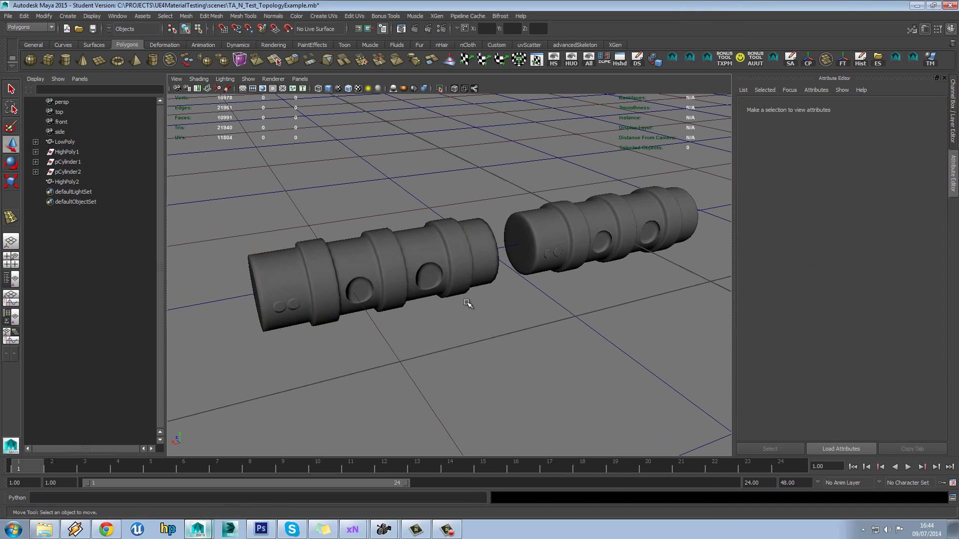
left_click(591, 226)
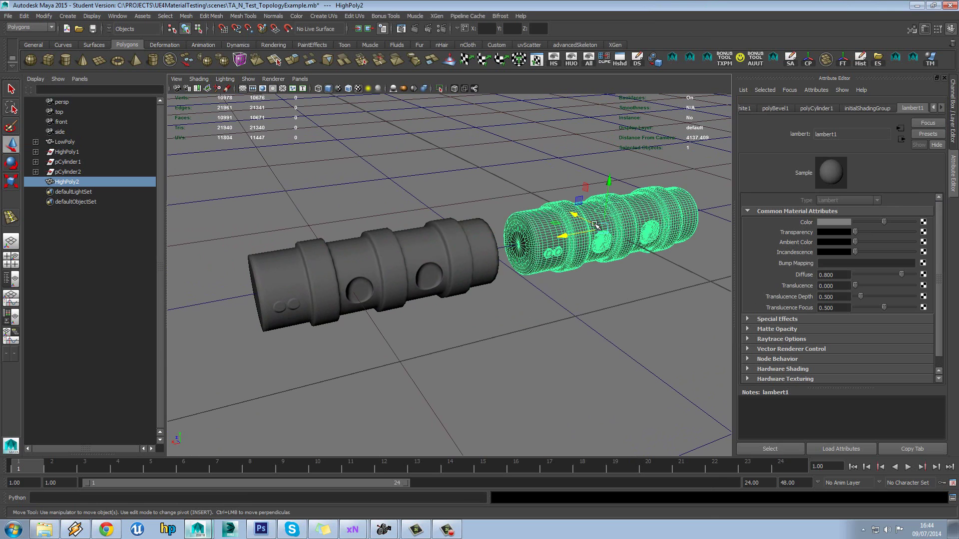